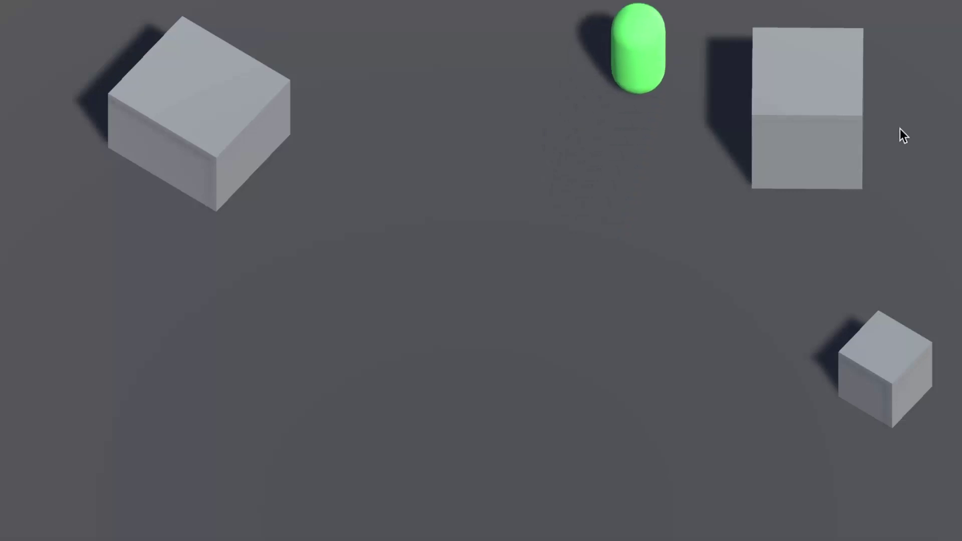
Step: In Play mode, send the capsule to eight ground spots, weaving around the tall box and other obstacles
click(894, 143)
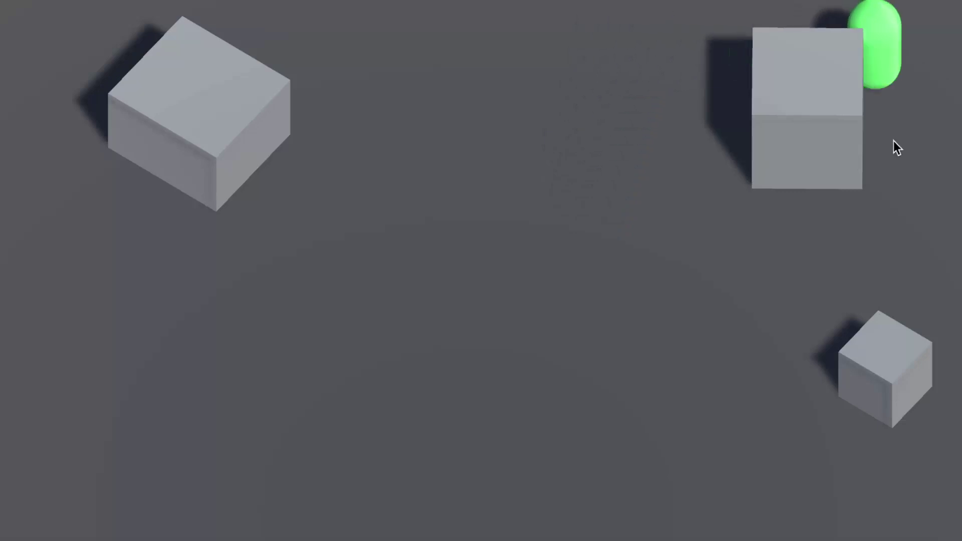
click(716, 169)
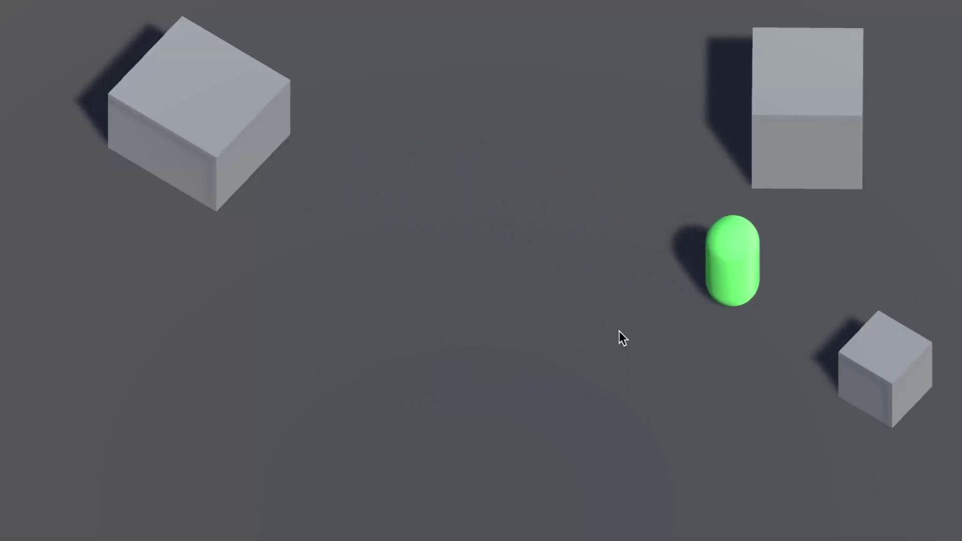
click(497, 189)
click(623, 91)
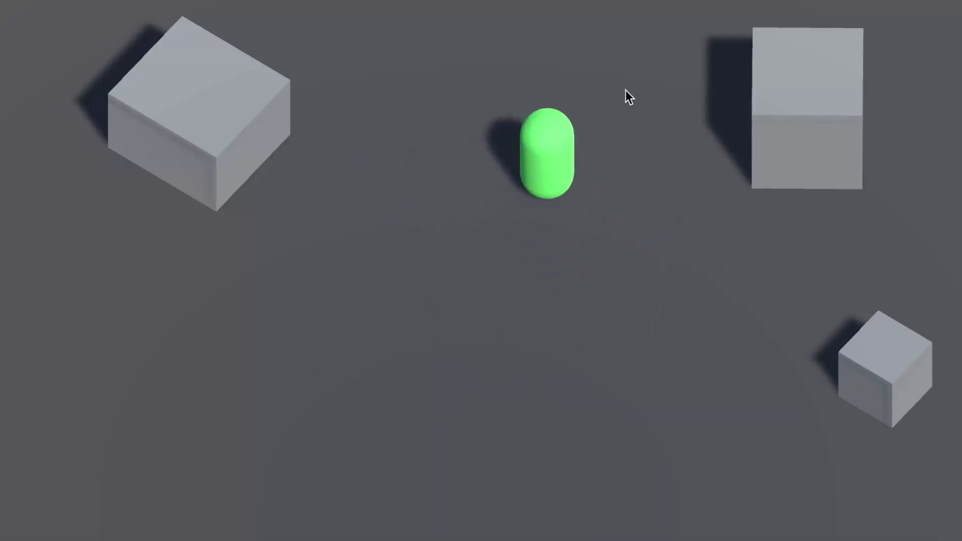
click(452, 172)
click(898, 93)
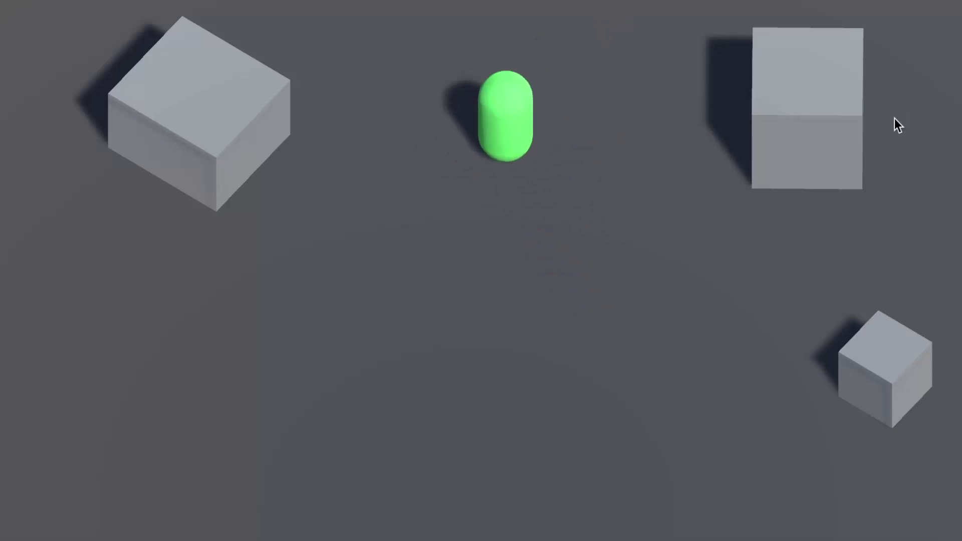
click(803, 231)
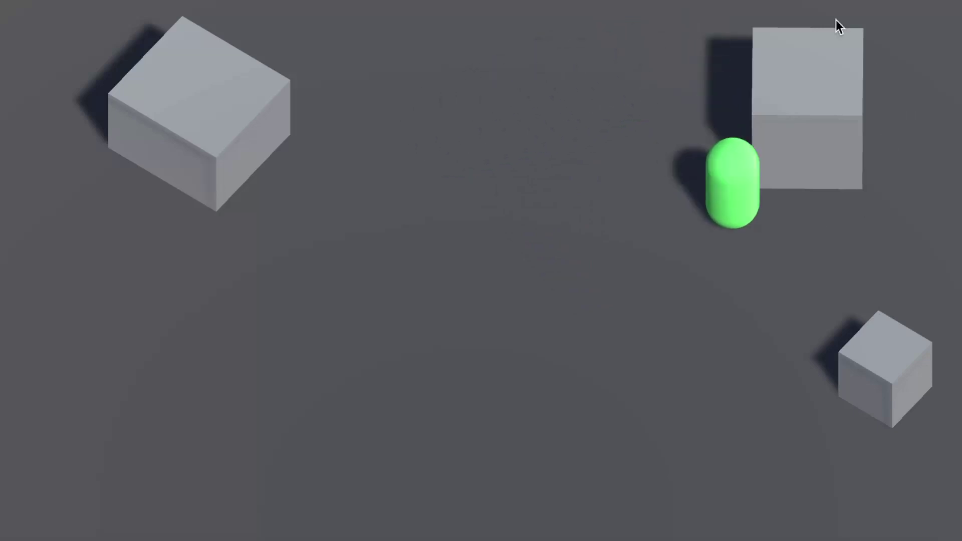
click(812, 13)
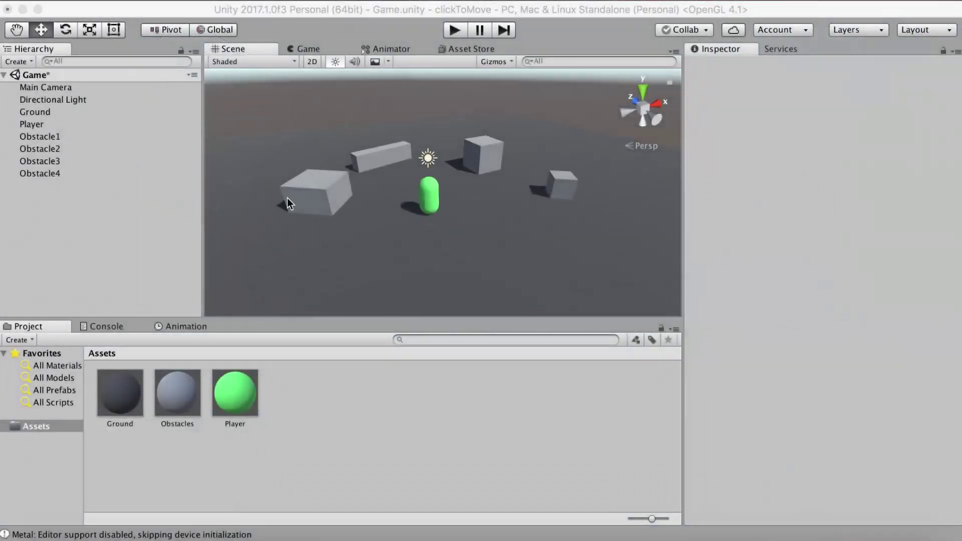
Step: Orbit the Scene view, inspecting the Player, Ground, big cube and tilted cube in turn
mouse_move(351, 186)
alt+mouse_down()
mouse_move(436, 168)
mouse_move(470, 208)
alt+mouse_up()
click(454, 193)
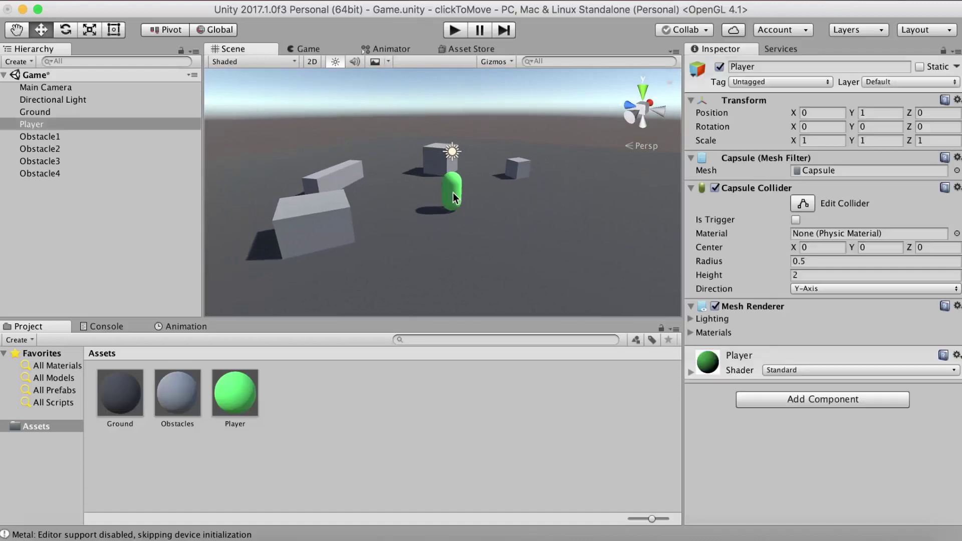
alt+drag(335, 154, 520, 140)
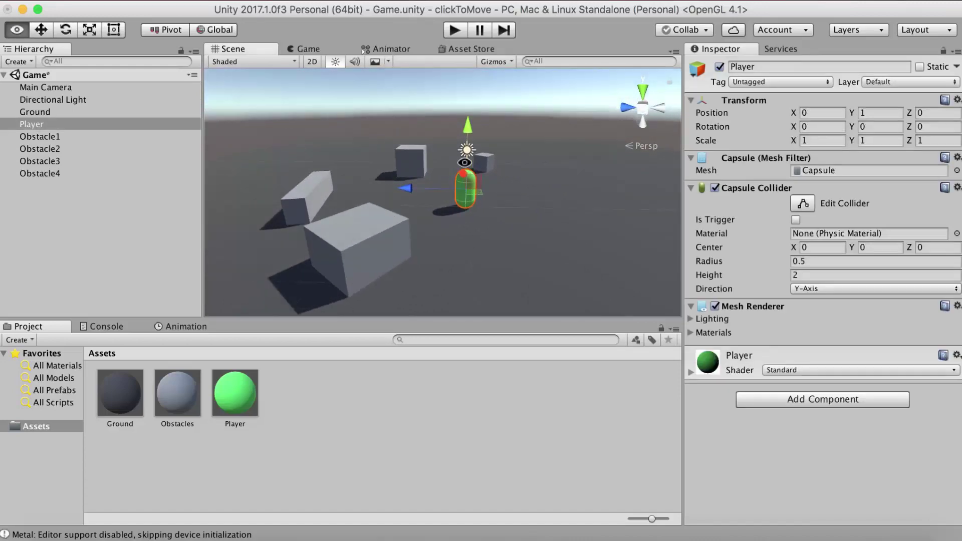
click(519, 143)
click(405, 236)
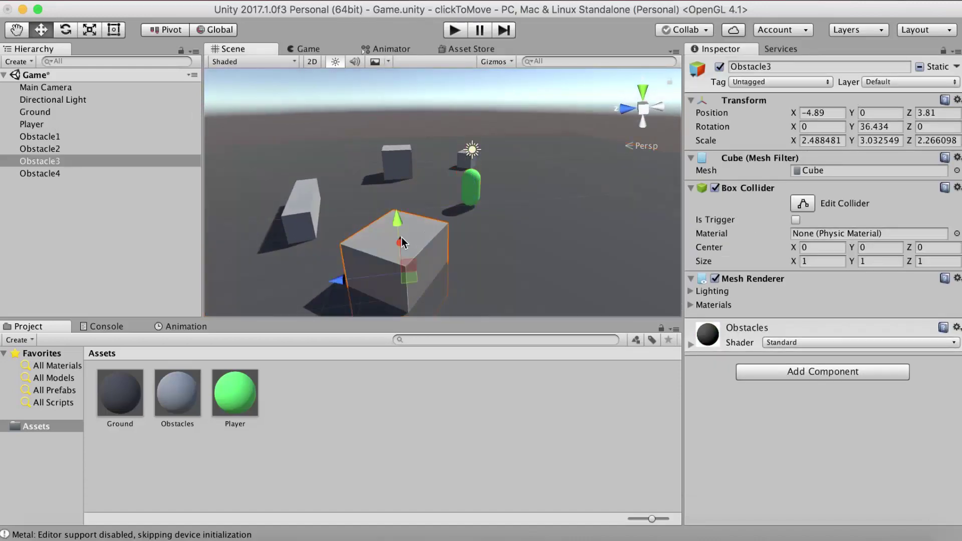
click(309, 207)
click(397, 94)
mouse_move(397, 93)
alt+mouse_down()
mouse_move(346, 129)
mouse_move(339, 123)
mouse_move(356, 171)
mouse_move(515, 313)
mouse_move(428, 234)
mouse_move(523, 223)
mouse_move(576, 200)
mouse_move(396, 208)
mouse_move(378, 224)
mouse_move(500, 225)
alt+mouse_up()
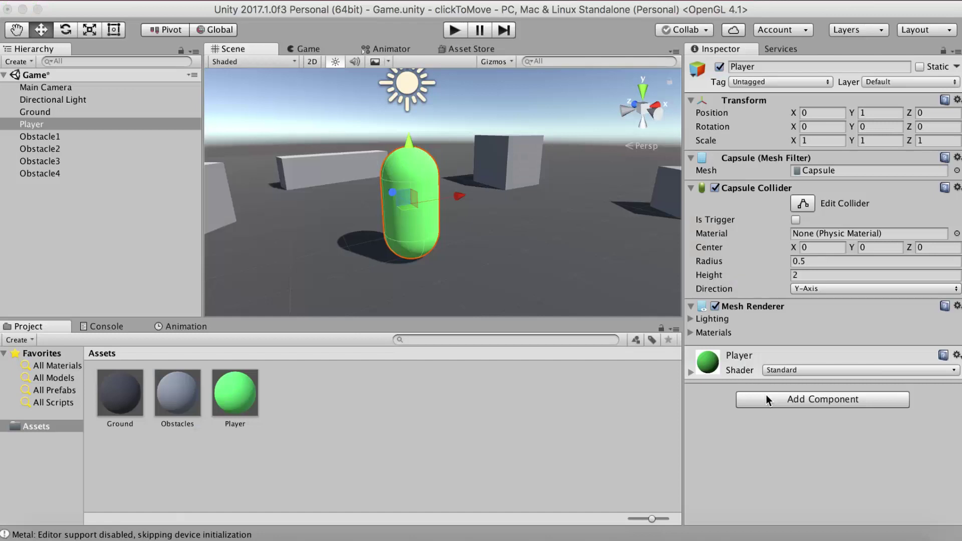
Step: Add a Nav Mesh Agent component to Player and scrub its Obstacle Avoidance Radius upward
click(767, 395)
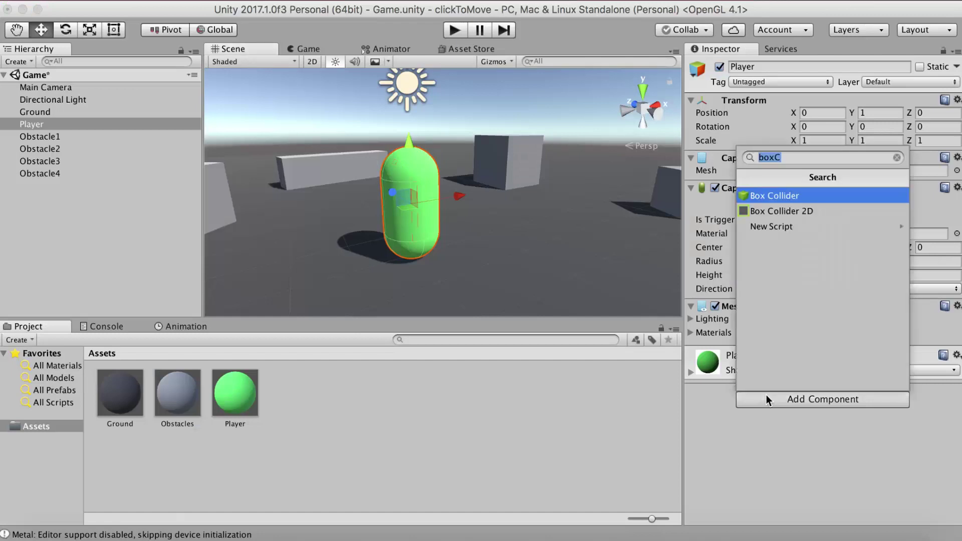
text(nav)
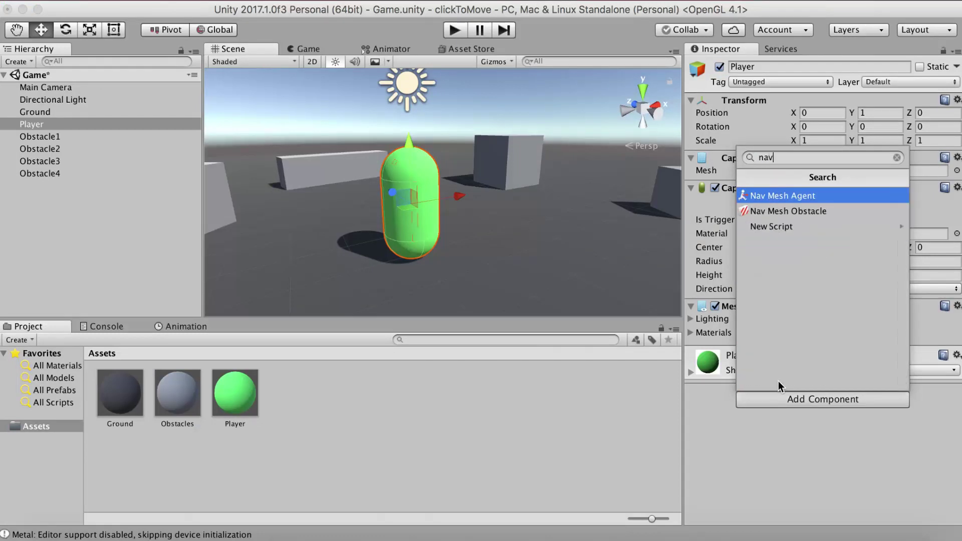
key(Return)
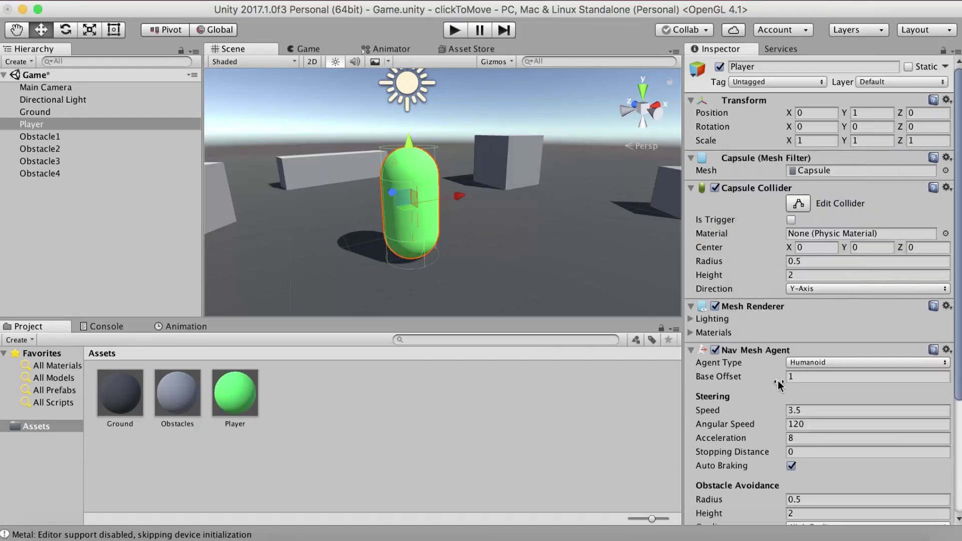
scroll(778, 382, down, 2)
scroll(778, 382, down, 2)
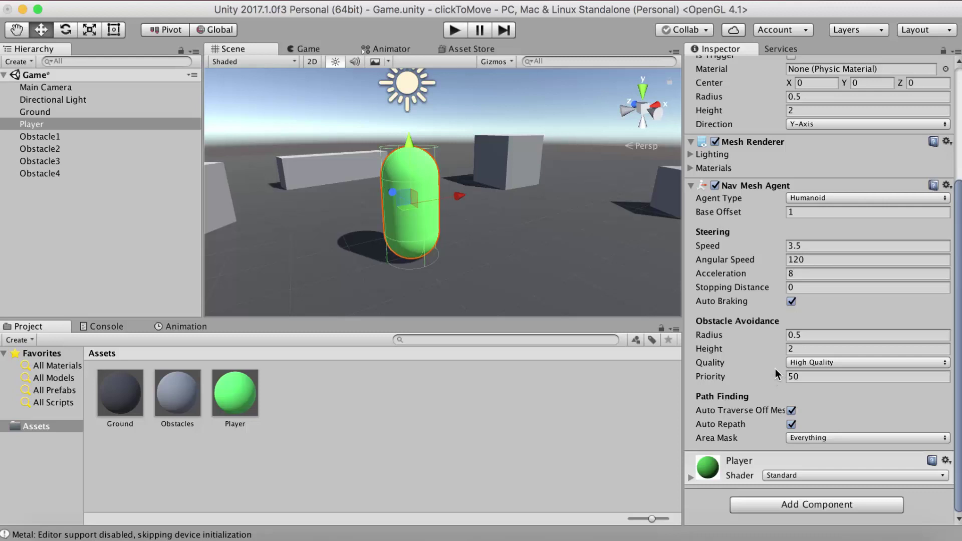
mouse_move(744, 336)
mouse_down()
mouse_move(761, 341)
mouse_move(715, 352)
mouse_up()
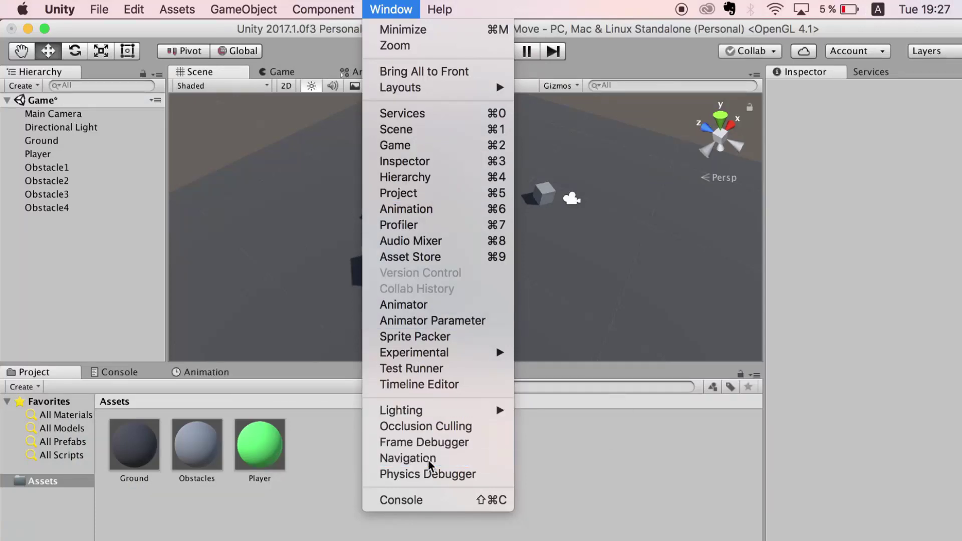
Step: In the Navigation window, mark Ground as Navigation Static and bring up the Bake settings
click(408, 458)
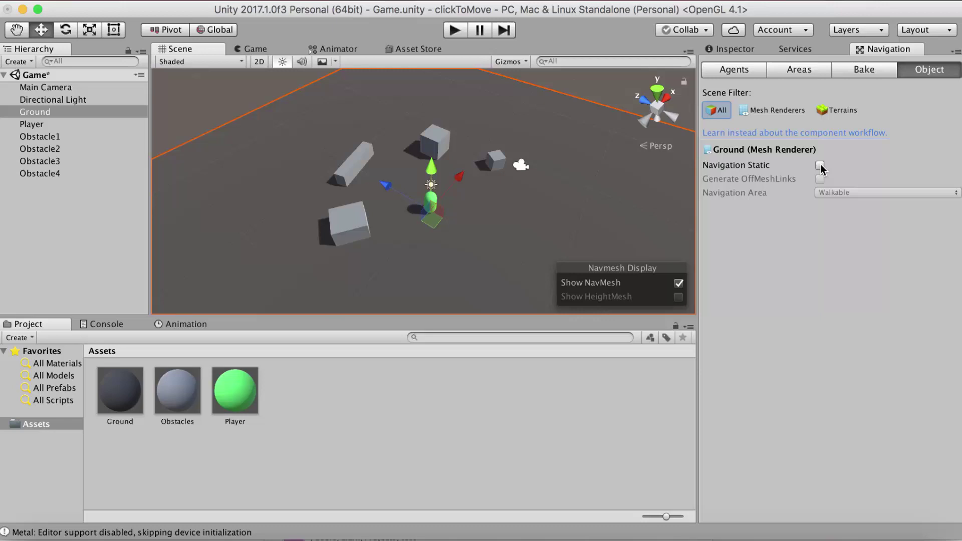
click(820, 166)
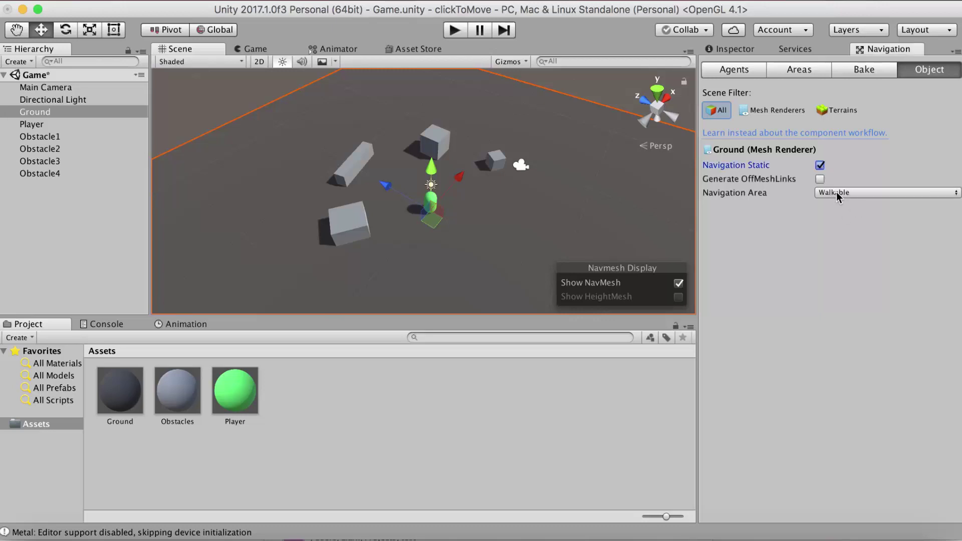
click(862, 72)
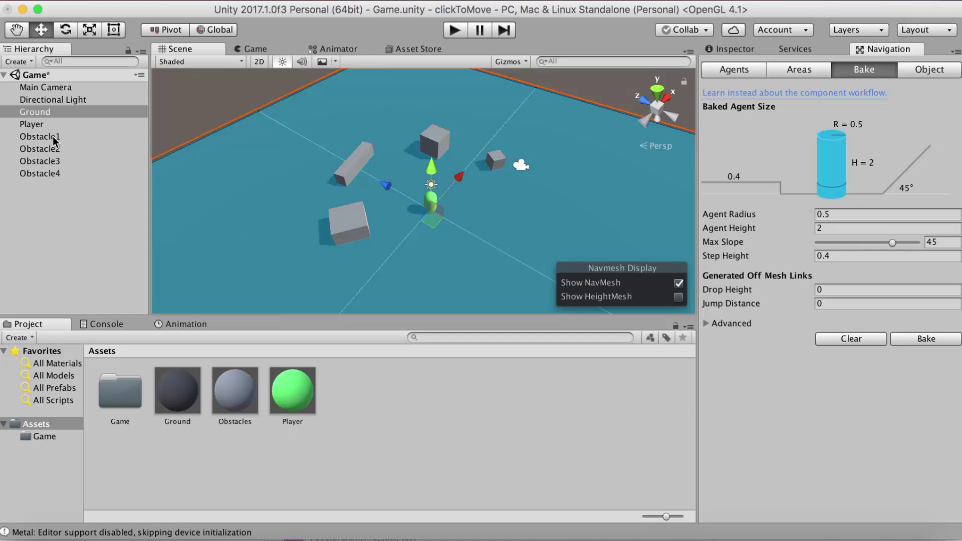
Step: Make all four obstacles Navigation Static with the Not Walkable navigation area
click(53, 139)
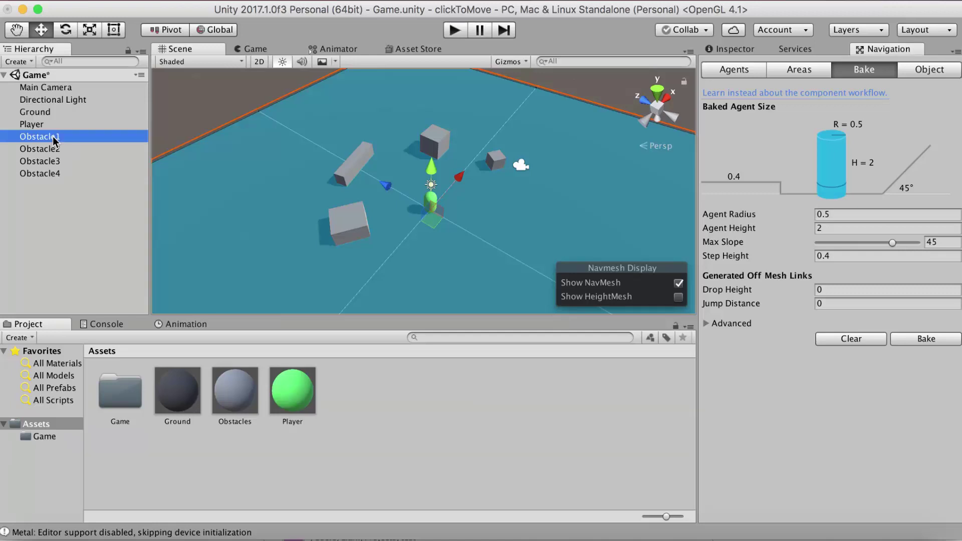
shift+click(56, 176)
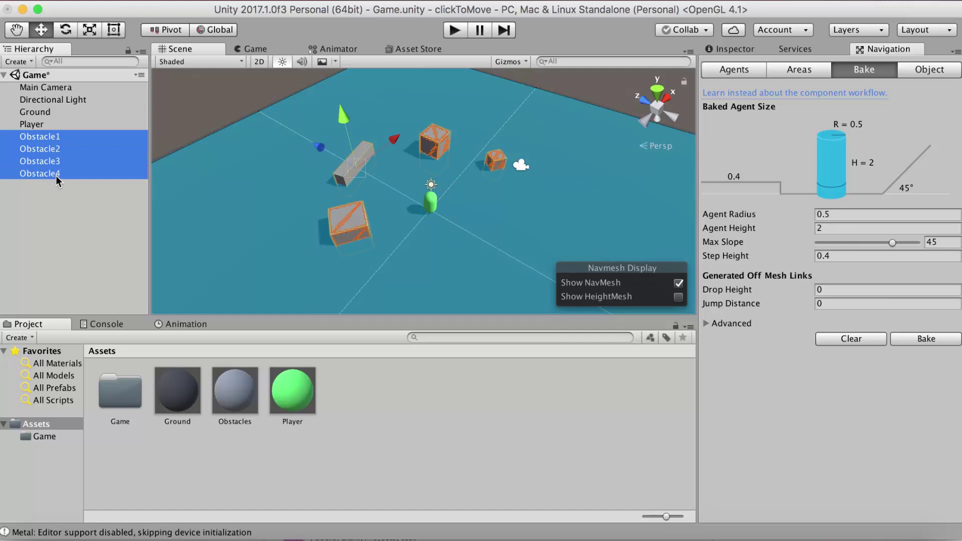
click(930, 70)
click(821, 165)
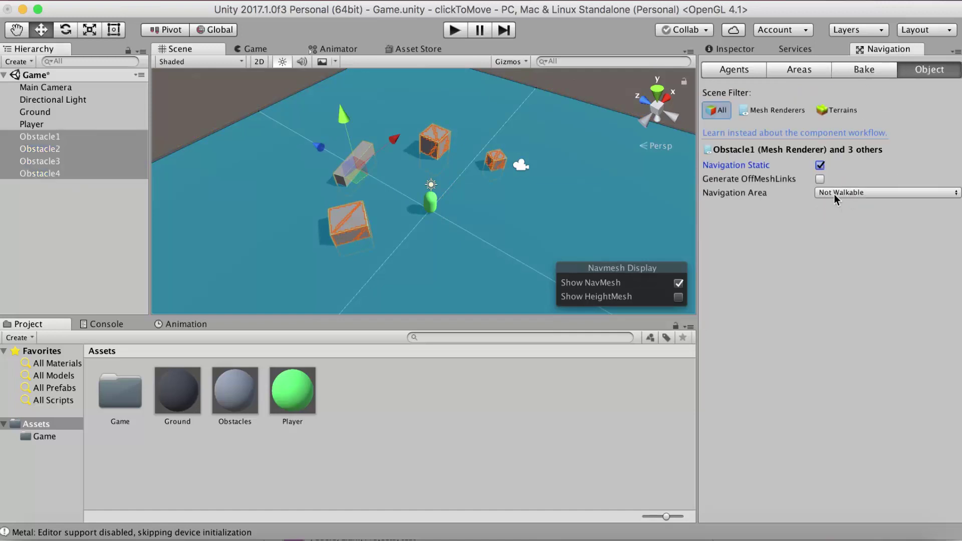
click(842, 193)
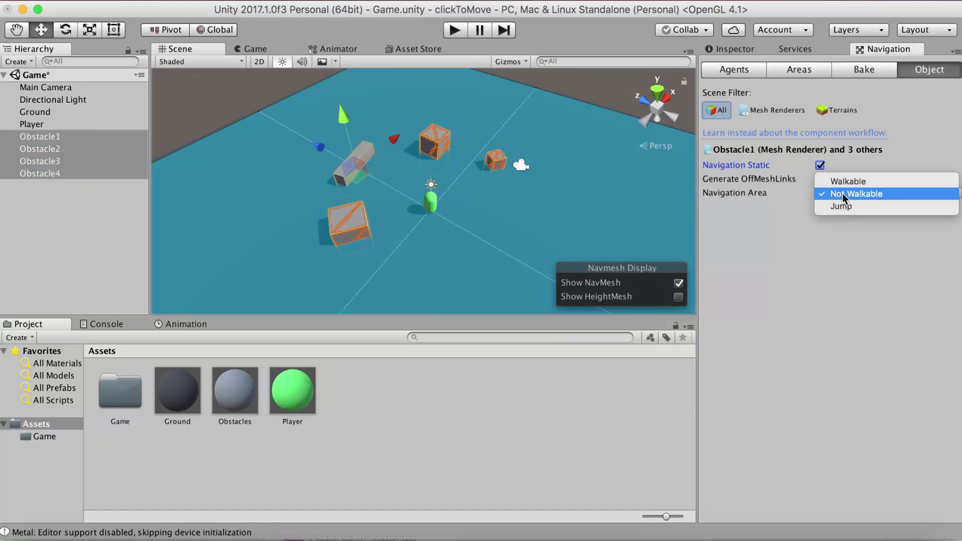
click(843, 193)
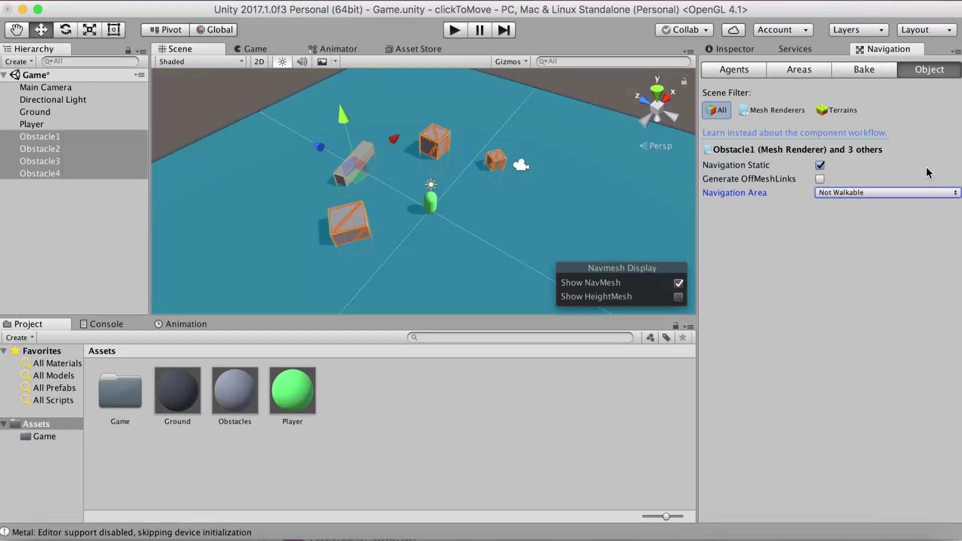
Step: Rebake the navmesh, then deselect and orbit to inspect the holes around the obstacles
click(863, 70)
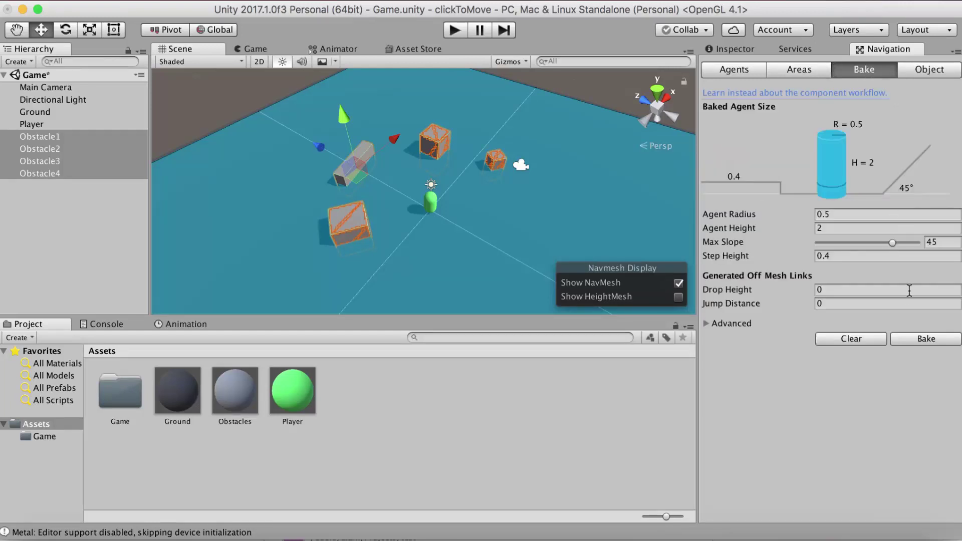
click(910, 341)
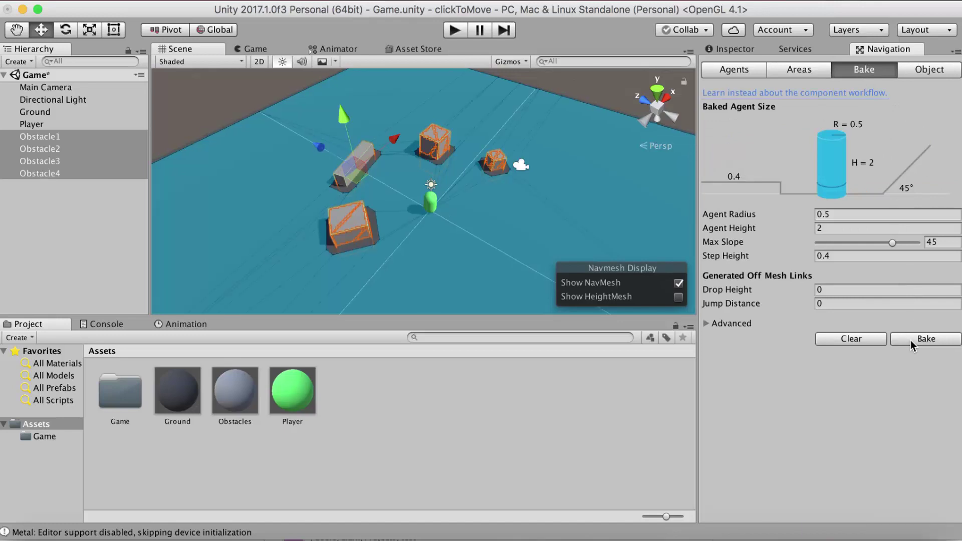
click(565, 83)
mouse_move(565, 96)
alt+mouse_down()
mouse_move(536, 131)
mouse_move(440, 171)
mouse_move(430, 122)
alt+mouse_up()
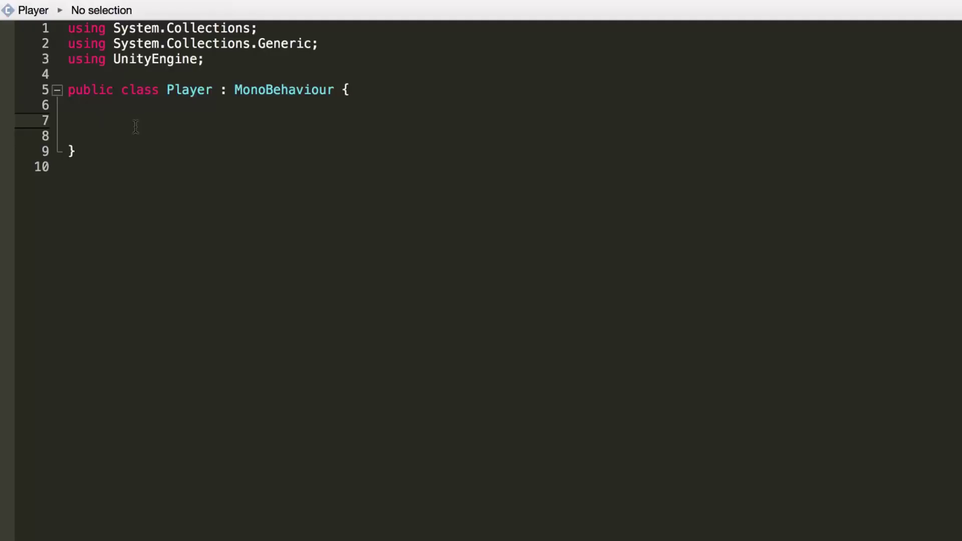
text(public LayerMask)
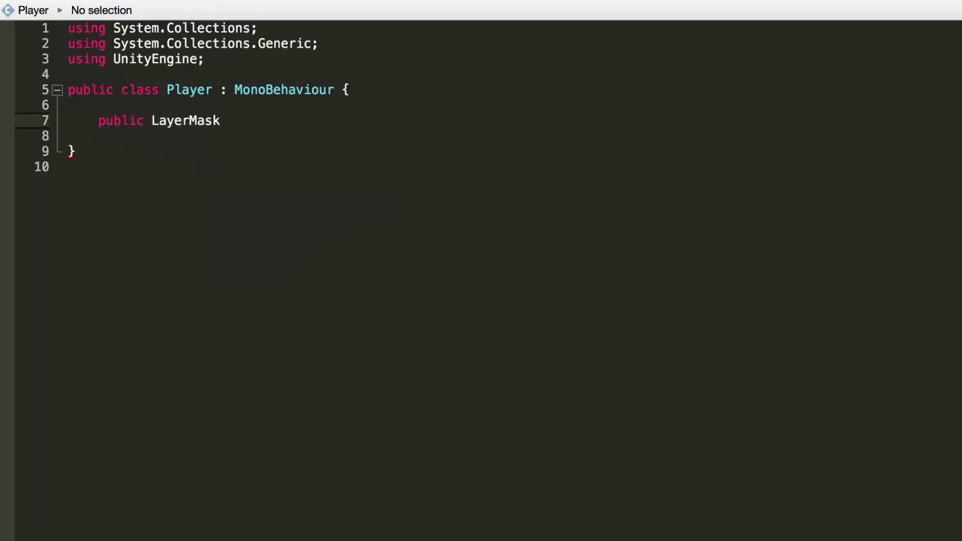
text( whatCanBeClickedOn;)
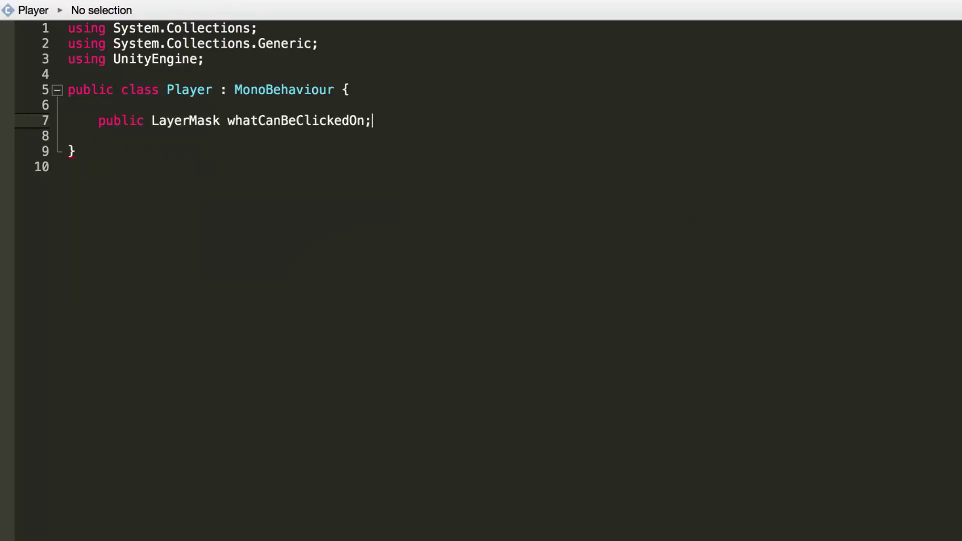
Step: Add 'using UnityEngine.AI;' and a 'private NavMeshAgent myAgent;' field on line 10 of the Player script
key(Return)
key(Return)
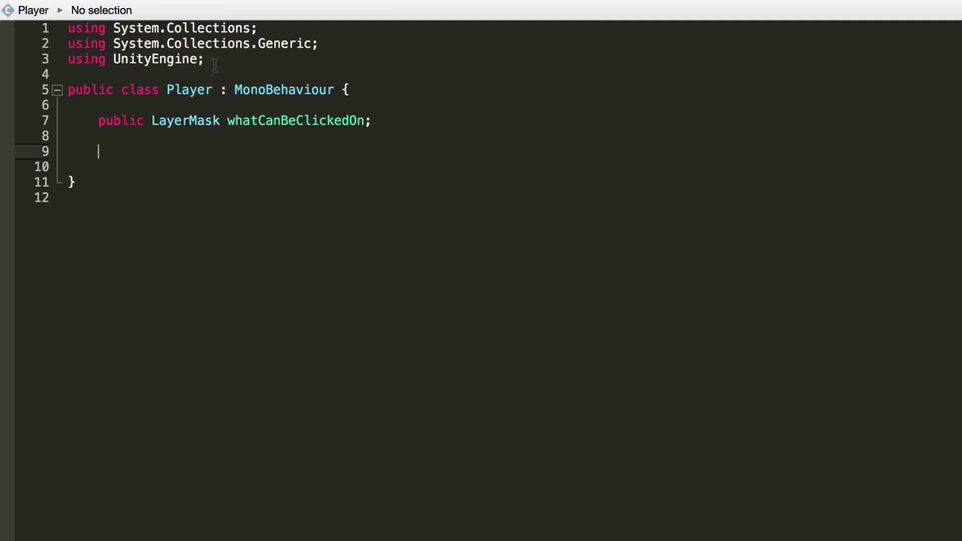
click(215, 65)
key(Return)
text(using )
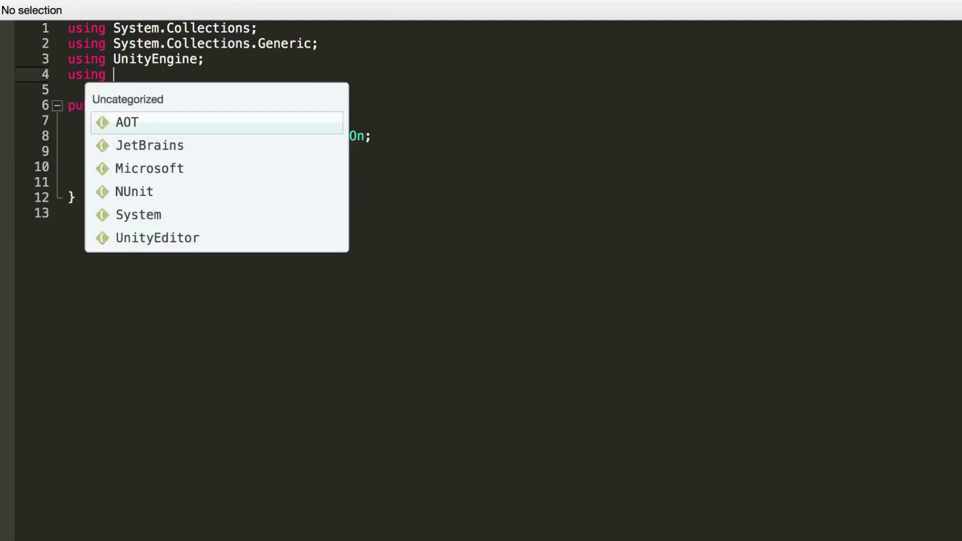
text(UnityEngine.AI)
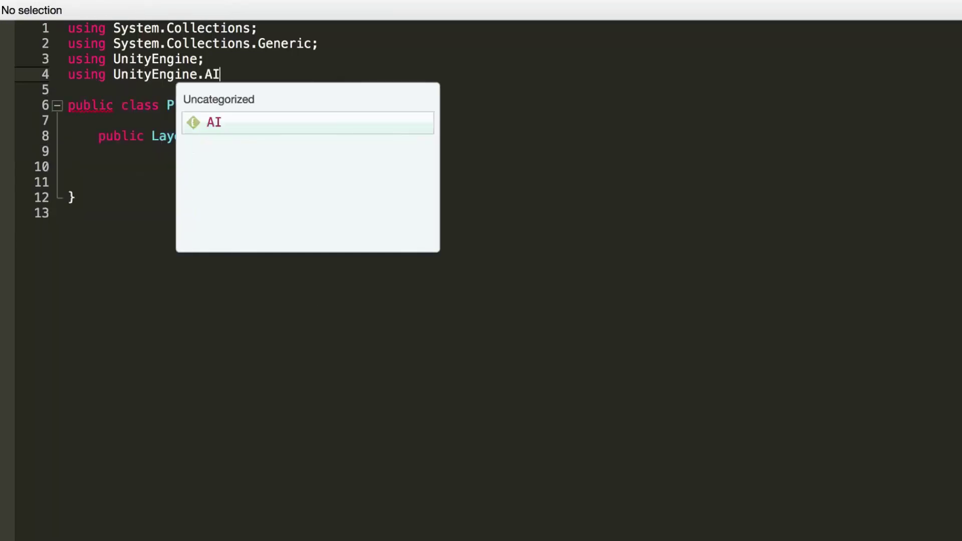
text(;)
click(166, 173)
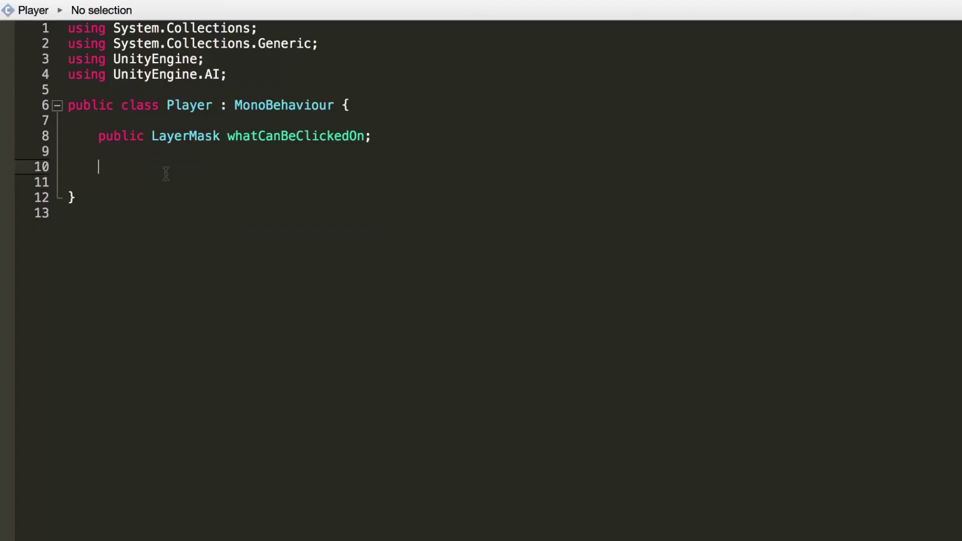
text(private NavMeshAgent my)
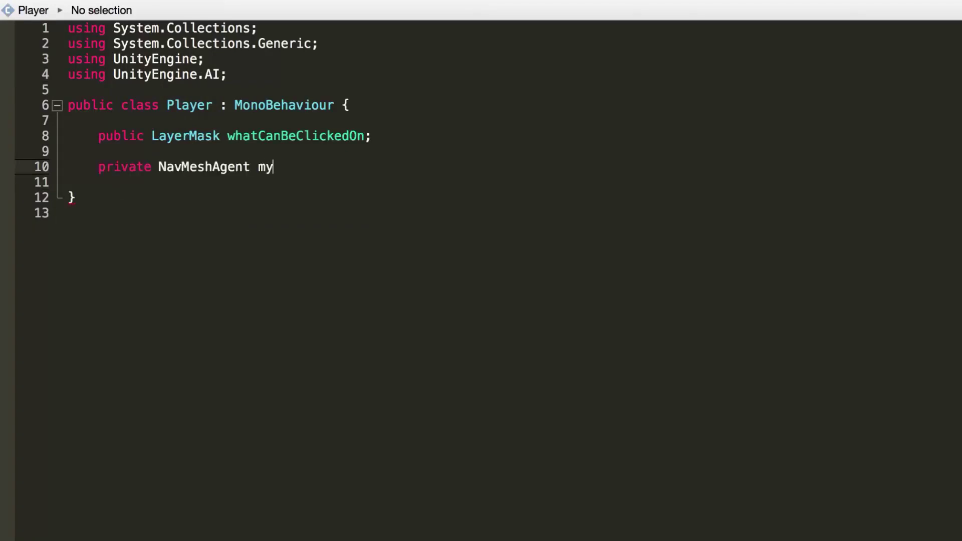
text(Agent;)
key(Return)
key(Return)
text(void St)
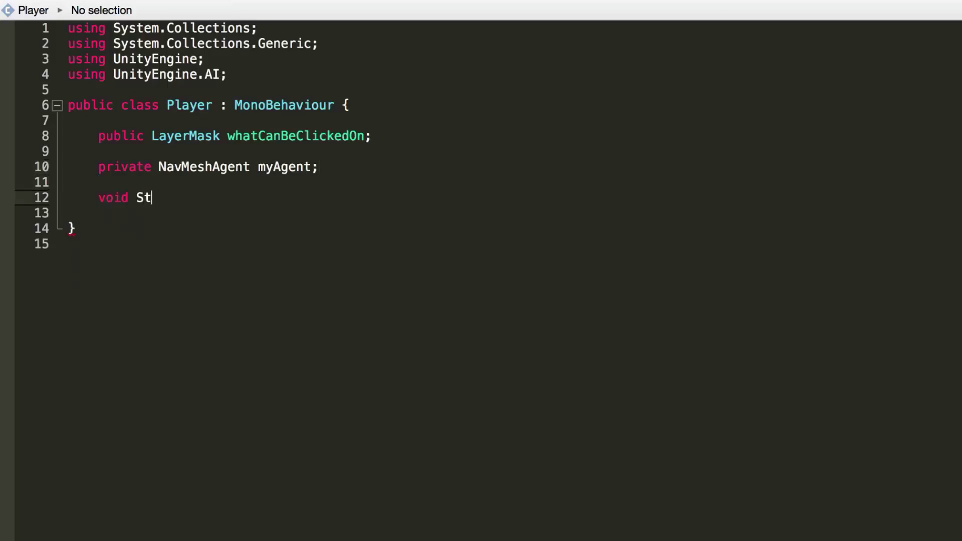
text(art () {)
Step: Write Start() assigning myAgent = GetComponent<NavMeshAgent>();
key(Return)
text(myAgent = )
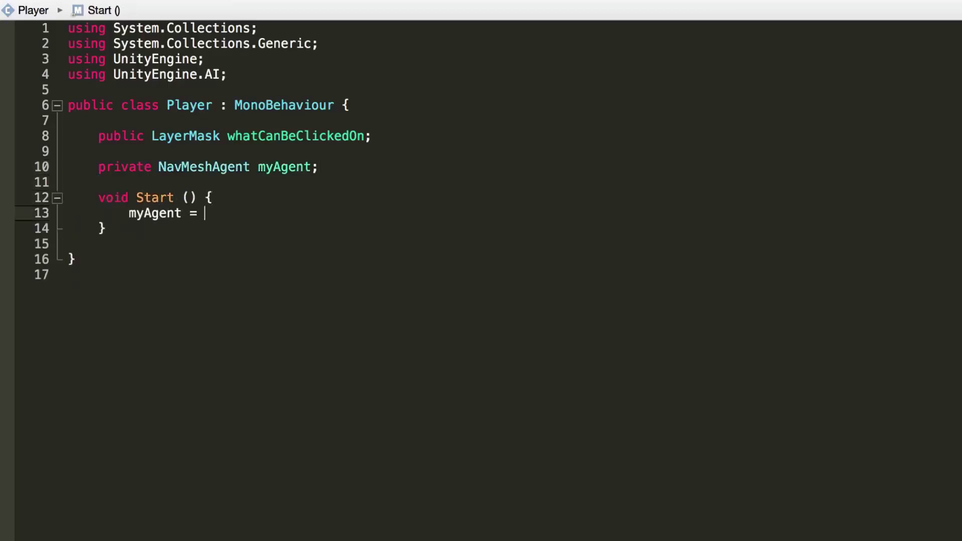
text(GetC)
key(Return)
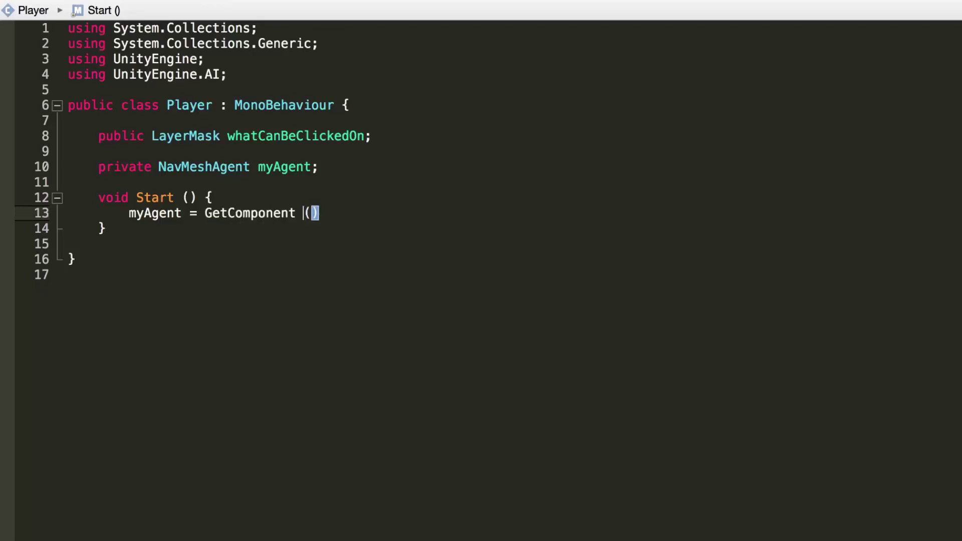
text(<NavMes)
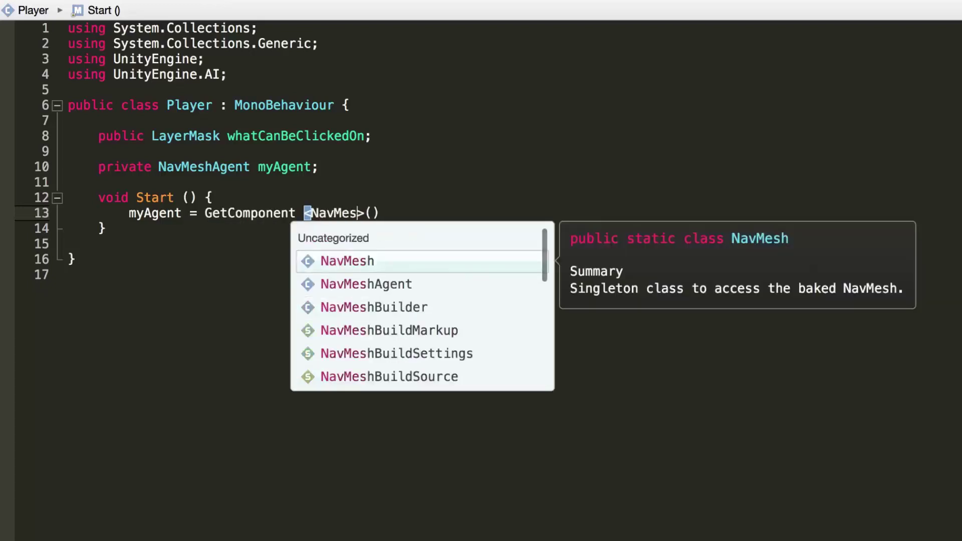
text(hAgent)
key(Return)
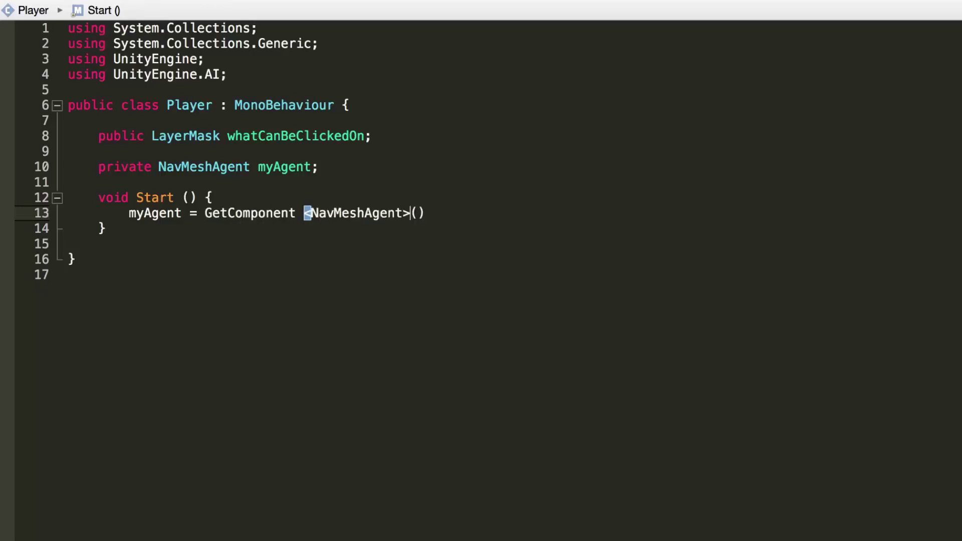
text(> ();)
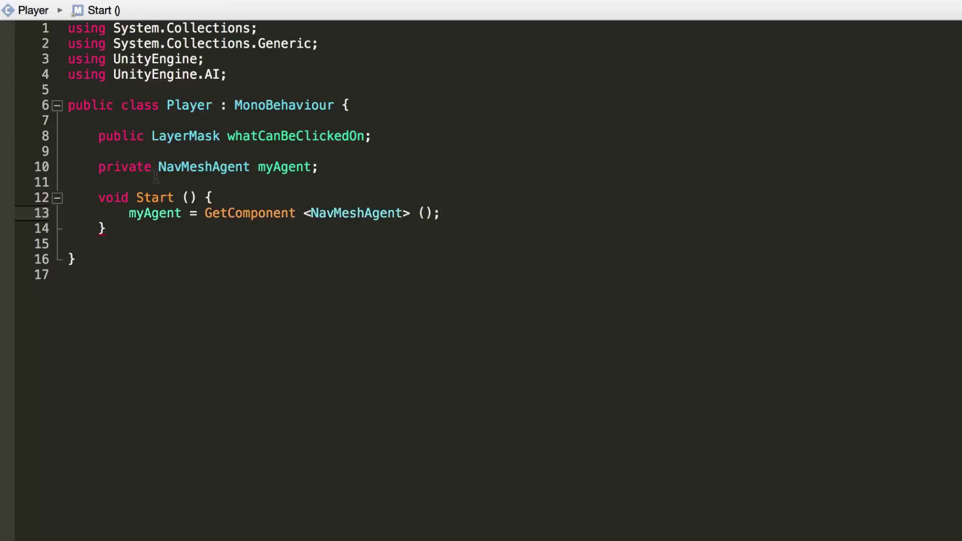
key(Down)
Step: Add Update() containing if (Input.GetMouseButtonDown(0)) with an empty body
key(Return)
key(Return)
text(void Update () {)
key(Return)
text(if)
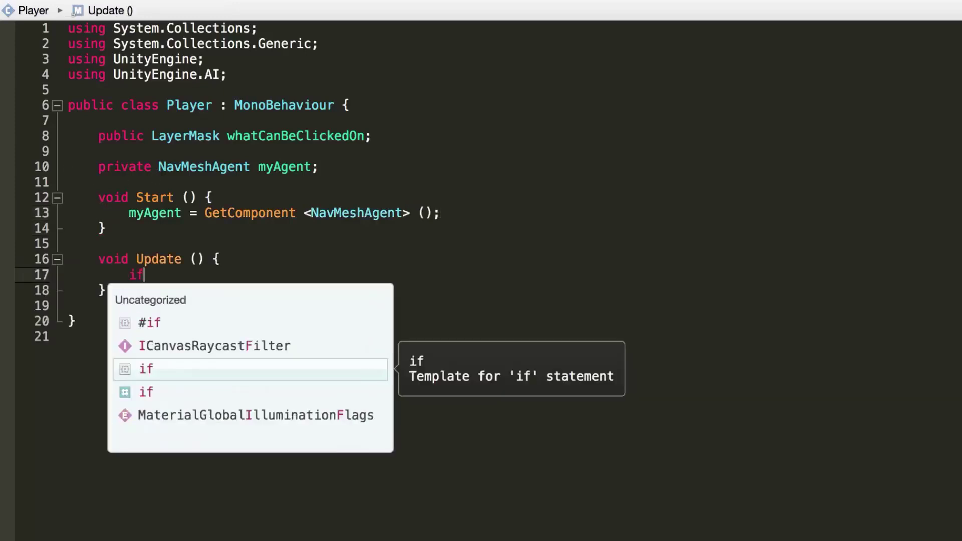
key(Tab)
key(Tab)
text(Input)
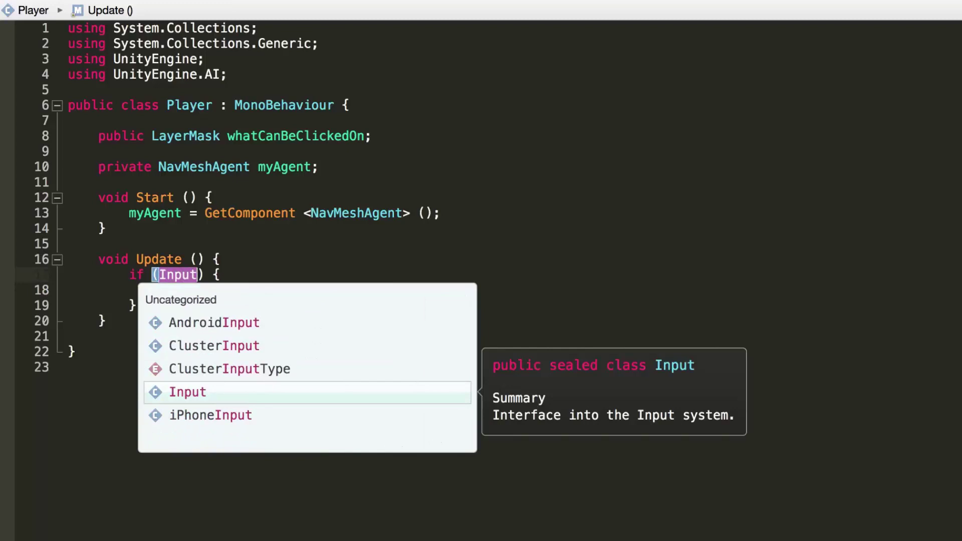
text(.)
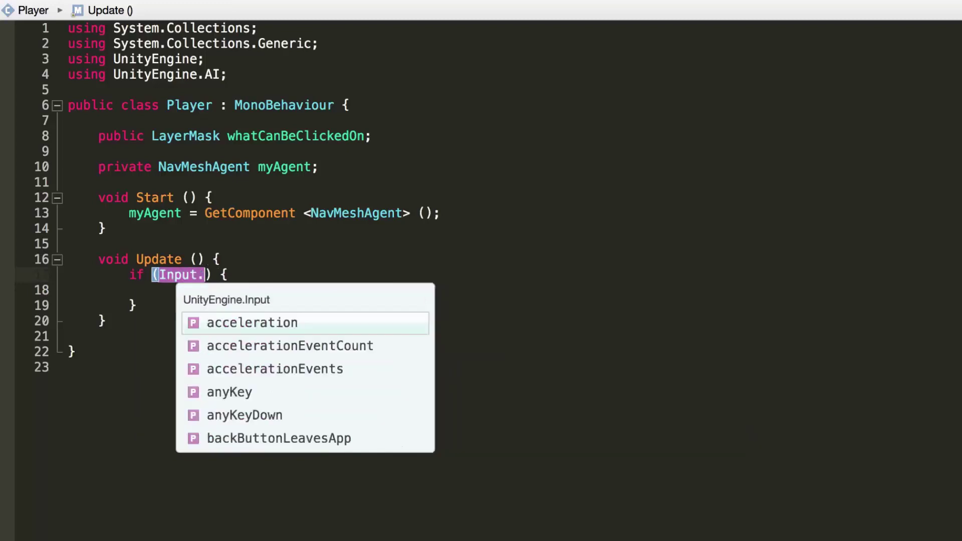
text(GetMou)
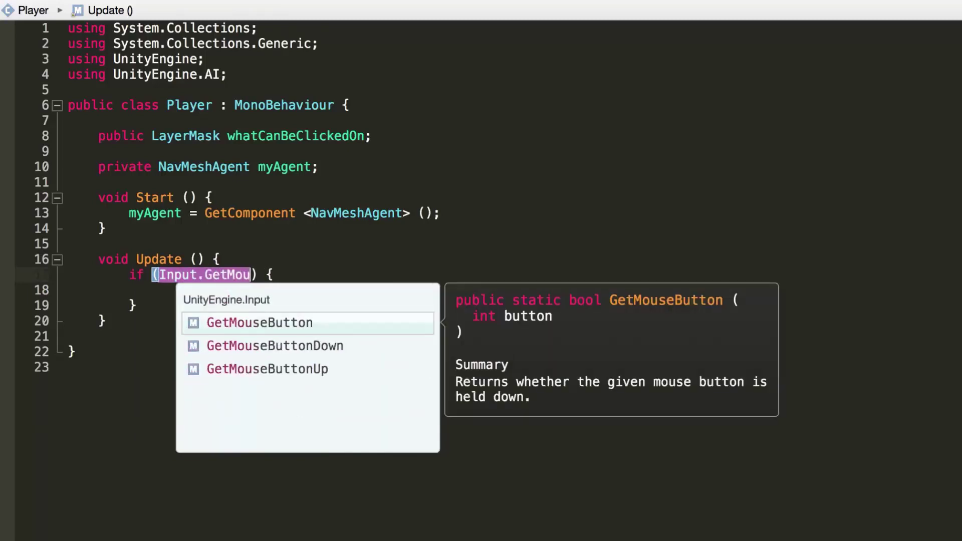
text(se)
key(Down)
key(Return)
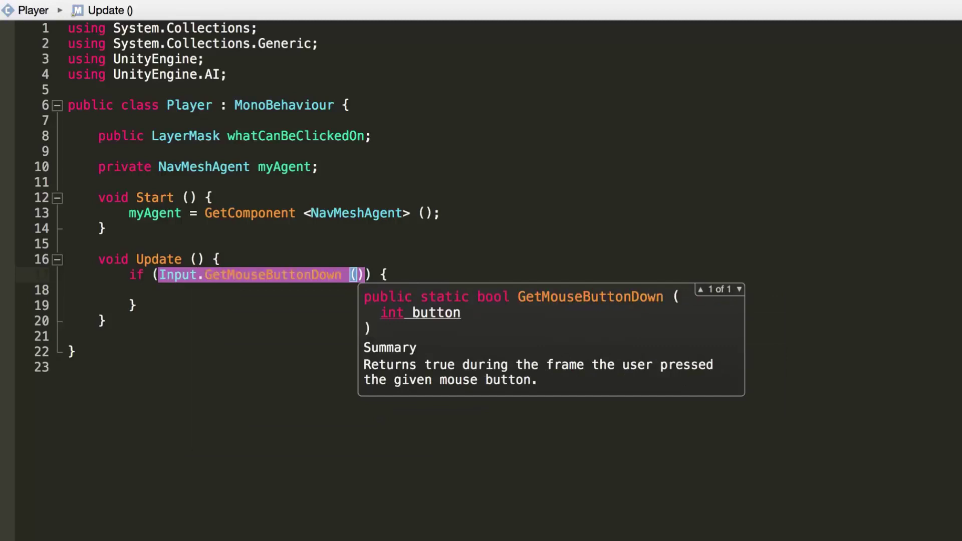
text(0)
key(Down)
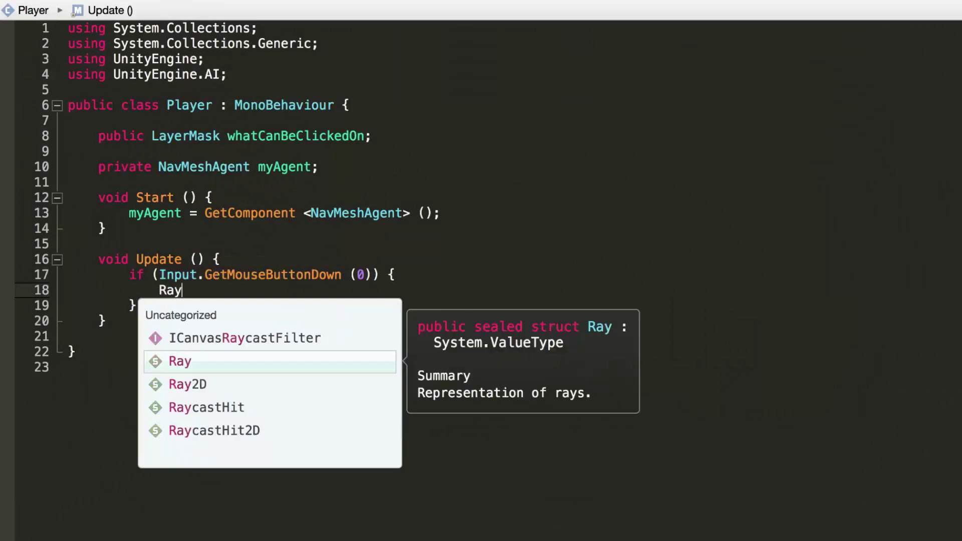
text( my)
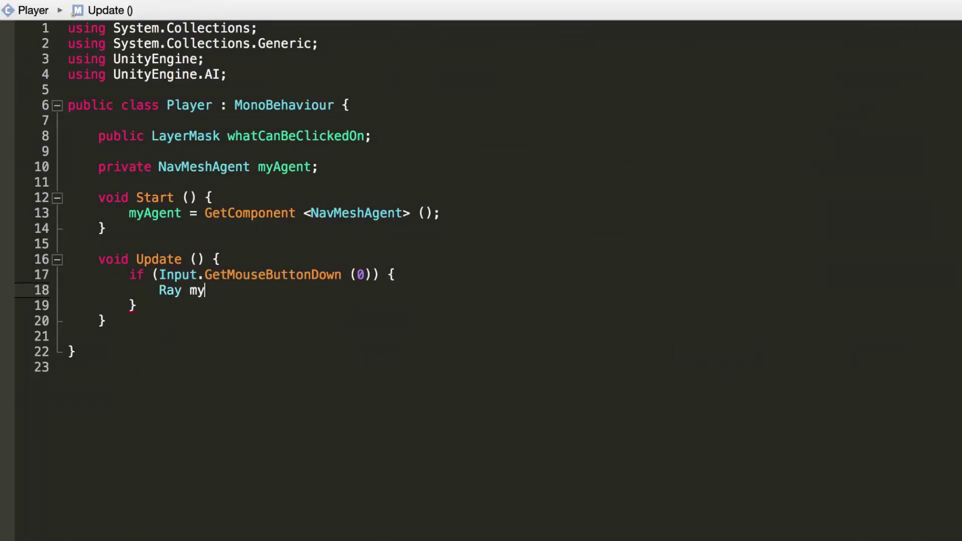
text(Ray = )
text(Camera)
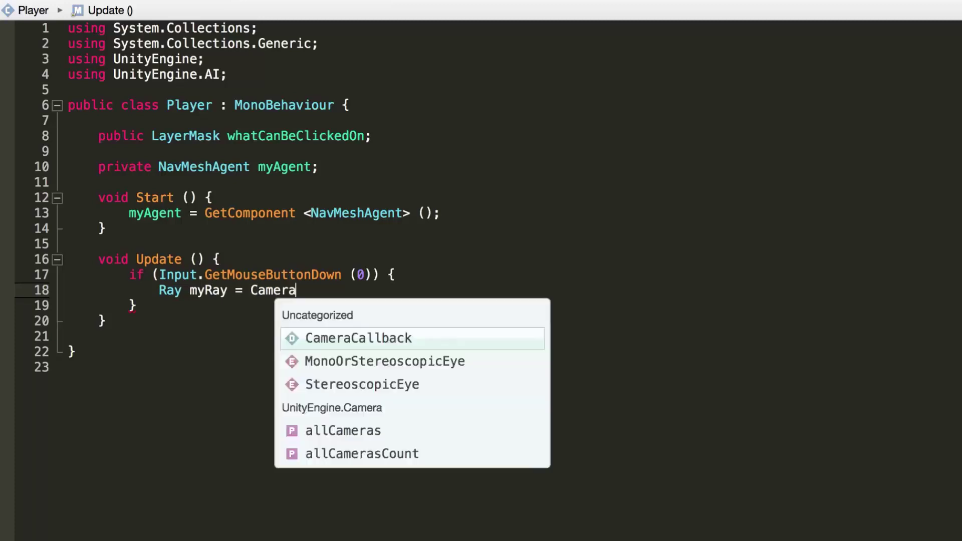
text(.main.scree)
Step: Declare 'Ray myRay = Camera.main.ScreenPointToRay(Input.mousePosition);' on line 18
key(Return)
text(()
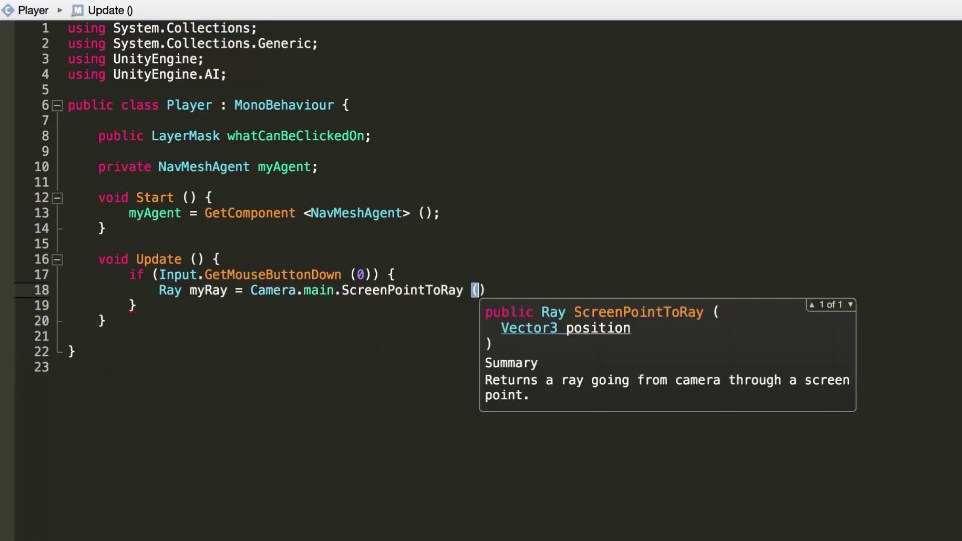
text(Input.mou)
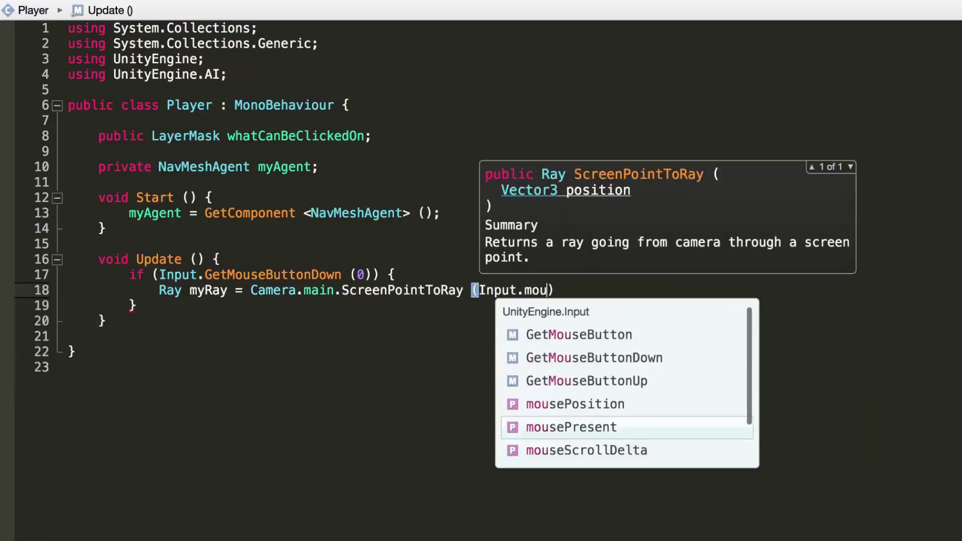
text(sePo)
key(Return)
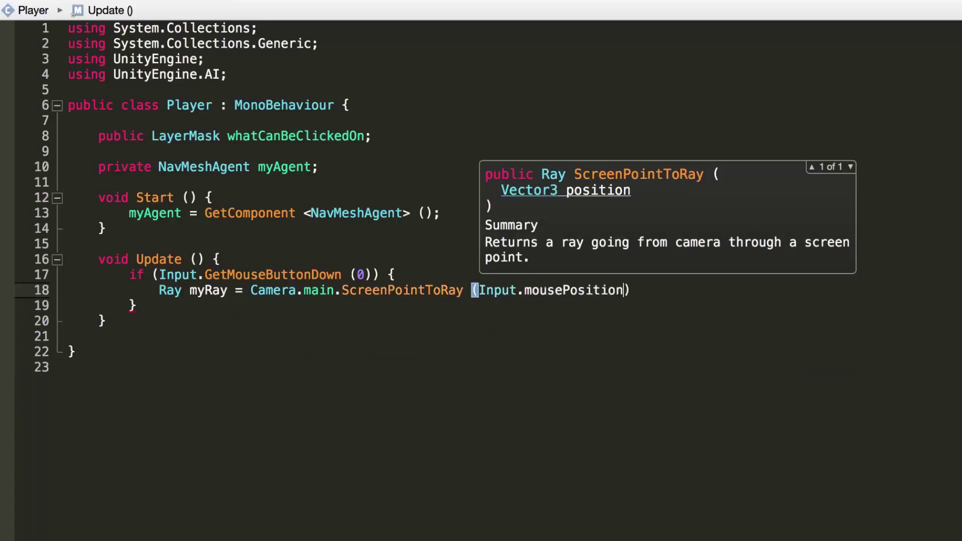
text();)
key(Return)
text(Ra)
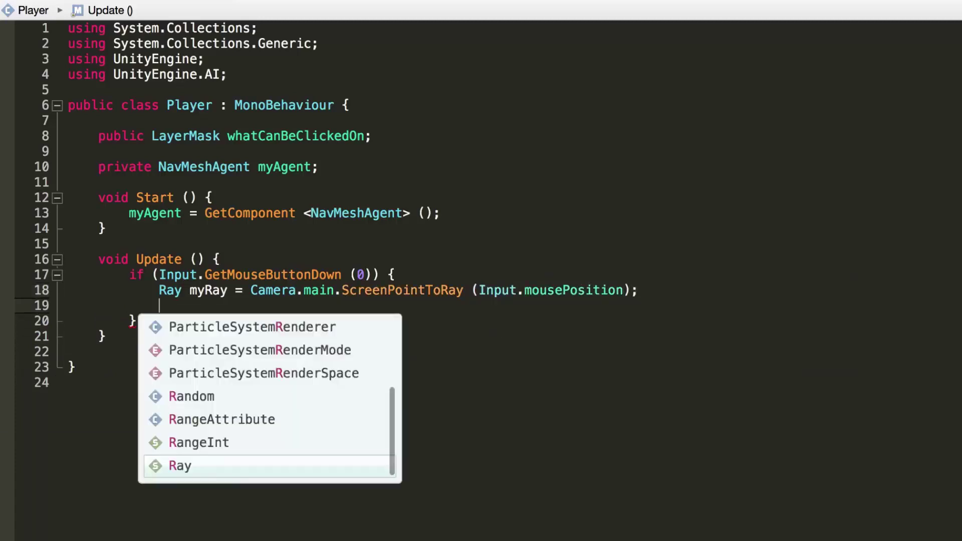
text(ycasy)
Step: Declare 'RaycastHit hitInfo;' below the ray, fixing a typo
key(BackSpace)
key(Return)
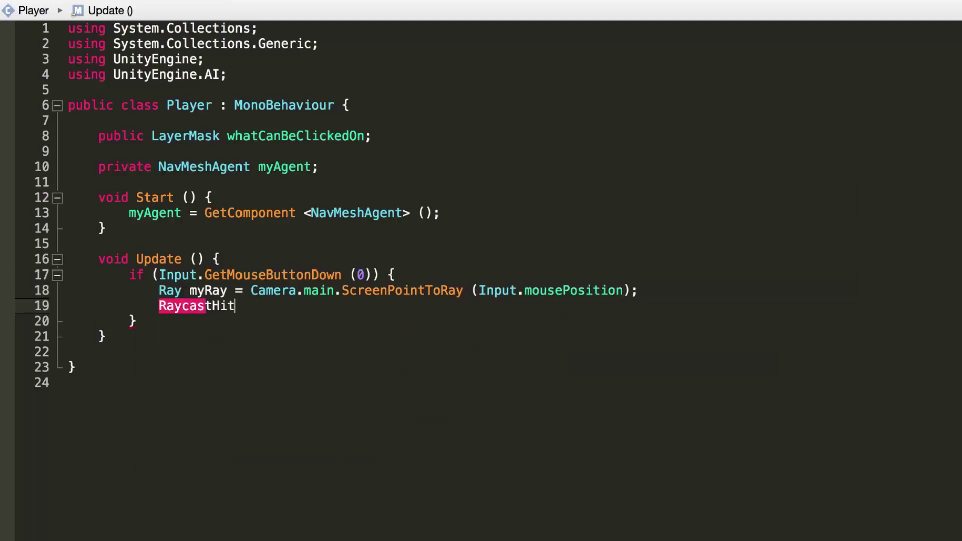
text( hitInfo)
key(Return)
key(Return)
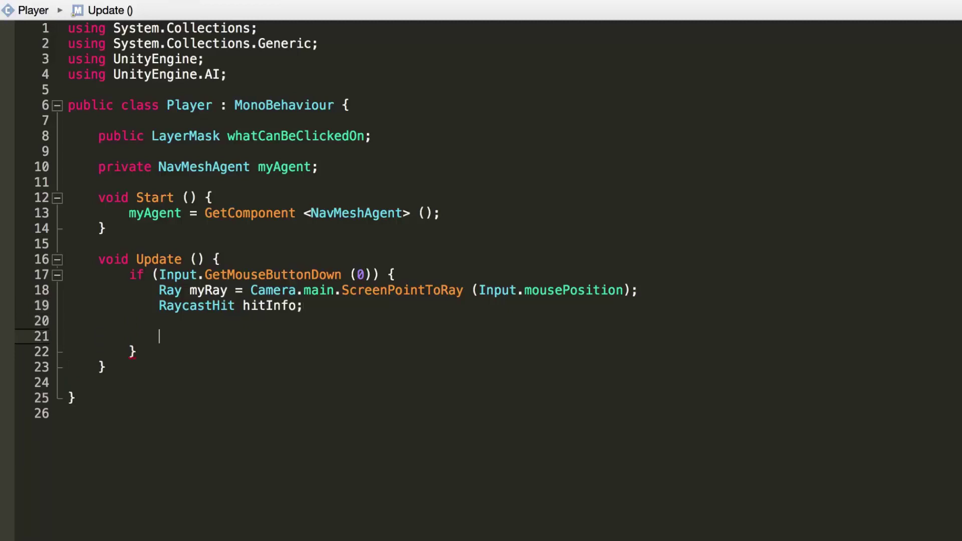
text(if)
Step: Write if (Physics.Raycast(myRay, out hitInfo, 100, whatCanBeClickedOn))
key(Tab)
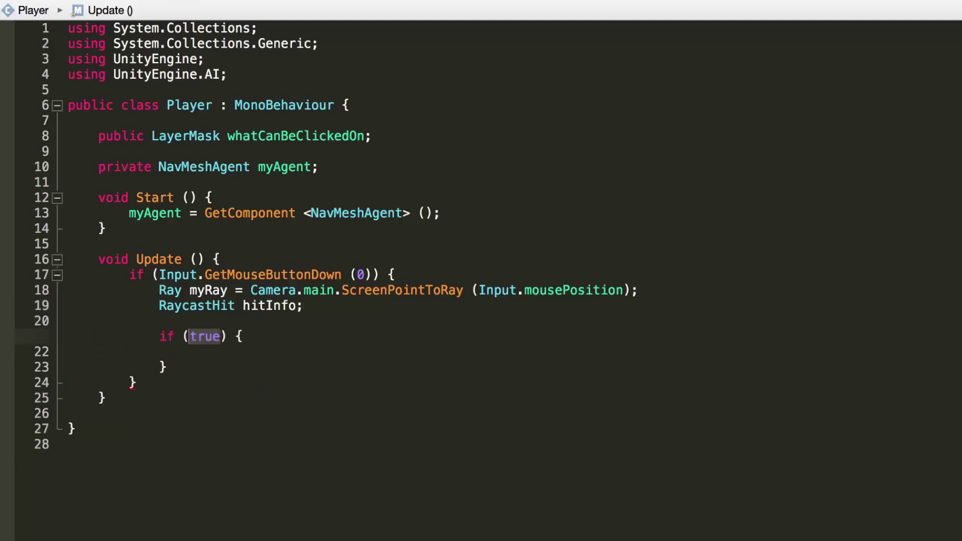
text(Phys)
key(Return)
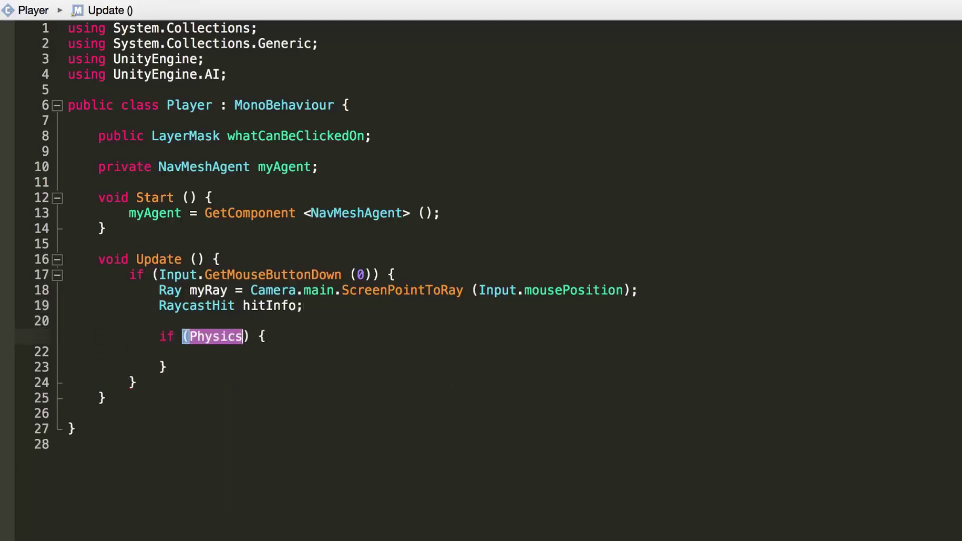
text(.rayc)
key(Return)
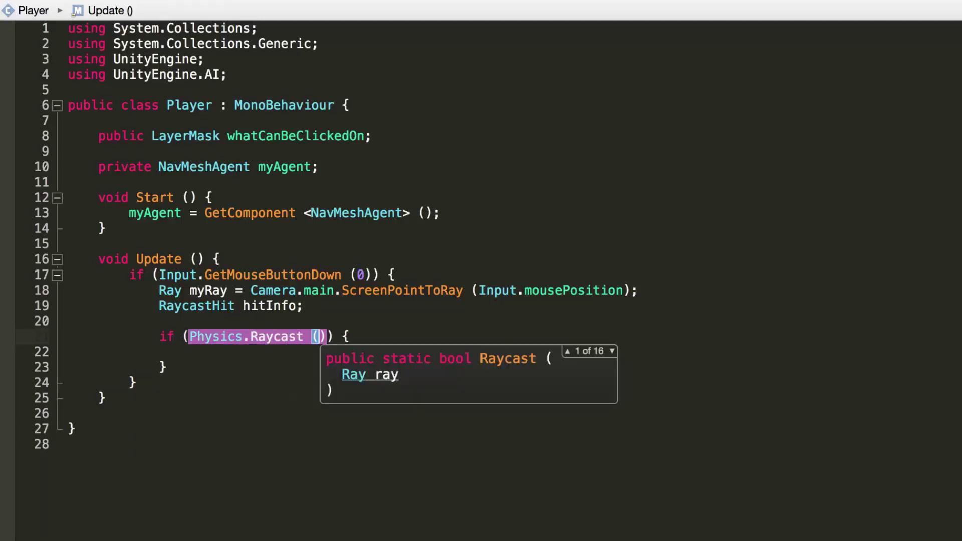
text(myR)
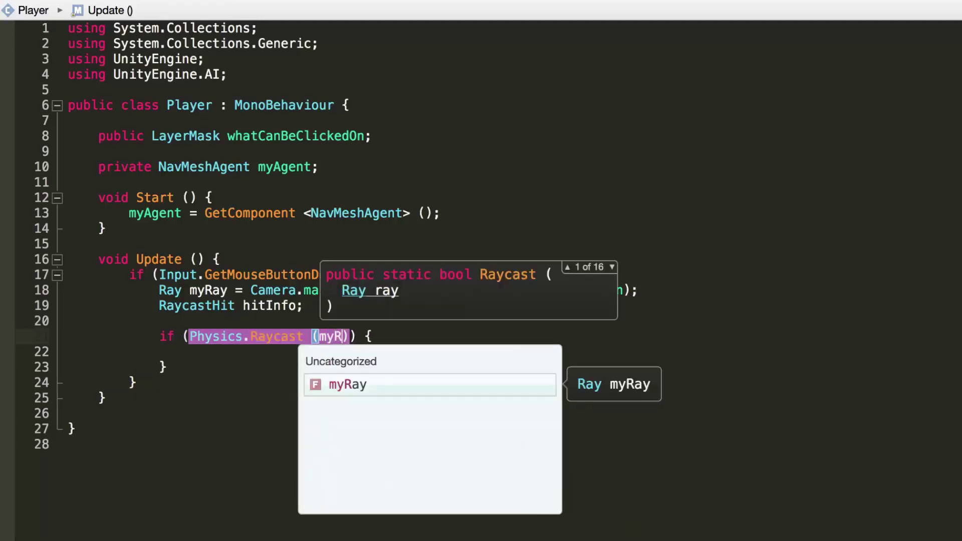
key(Return)
text(, out h)
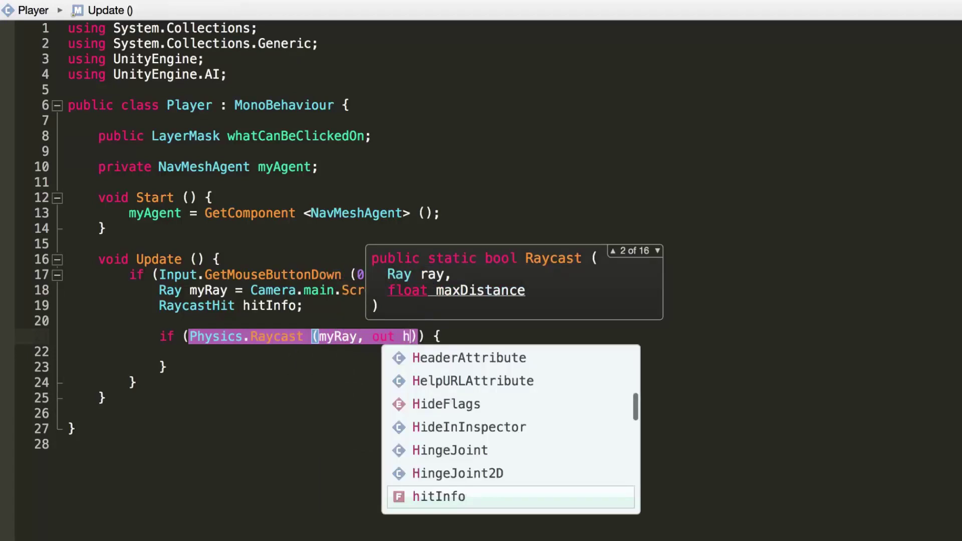
text(it)
key(Return)
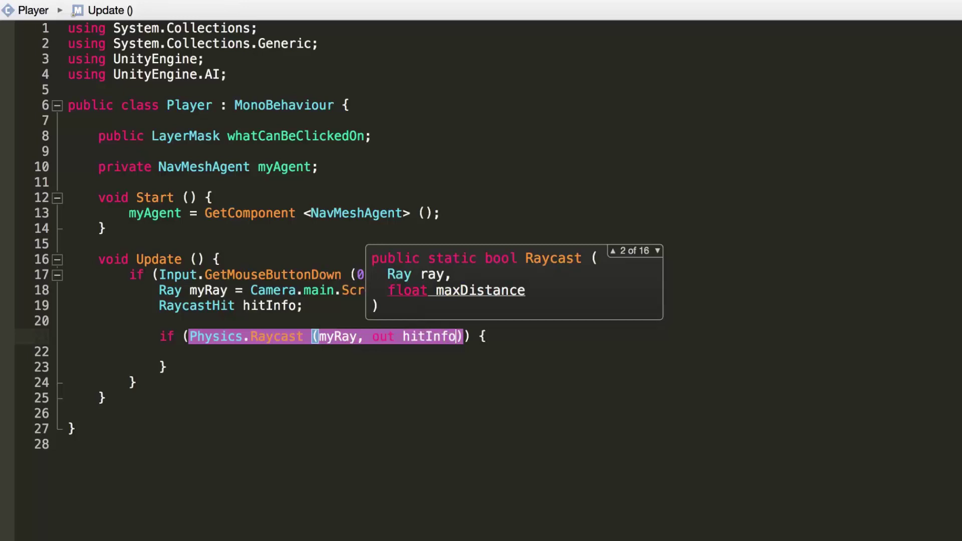
text(,)
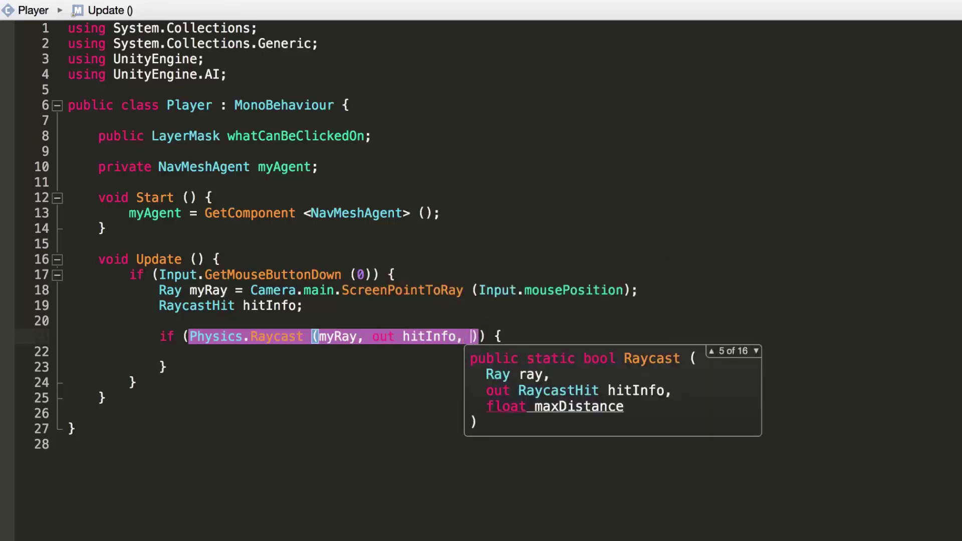
text( 100)
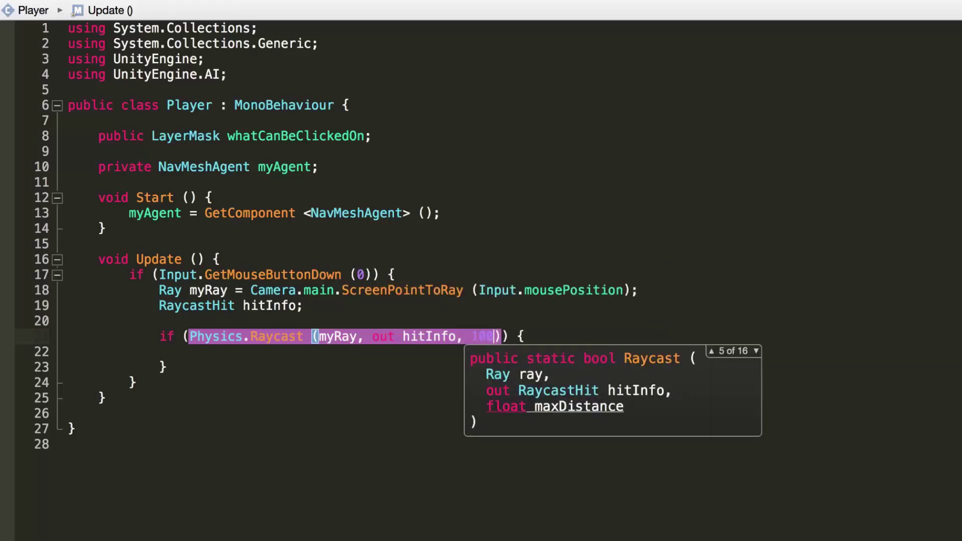
text(,)
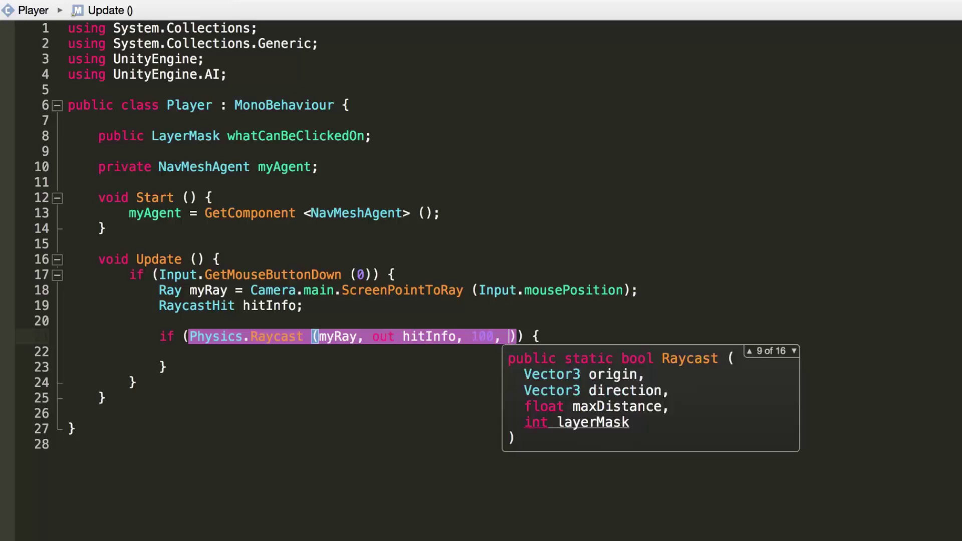
text( whatCa)
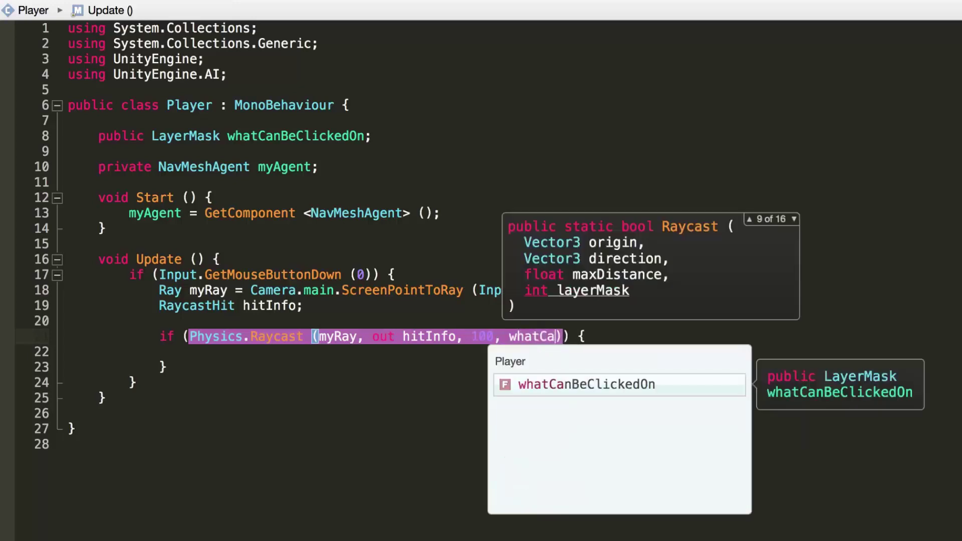
key(Return)
Step: Inside the if, call myAgent.SetDestination(hitInfo.point);
key(Down)
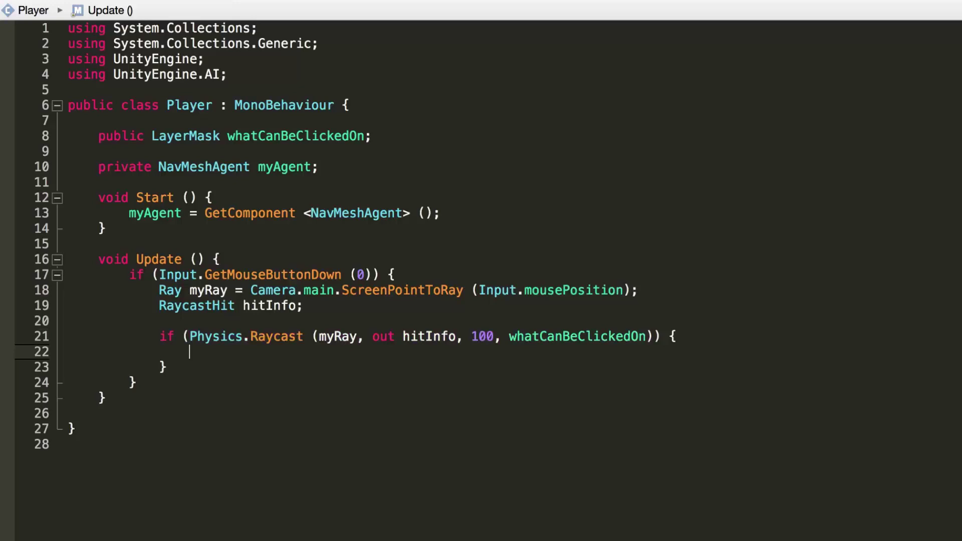
text(myA)
key(Return)
text(myAgent.SetDe)
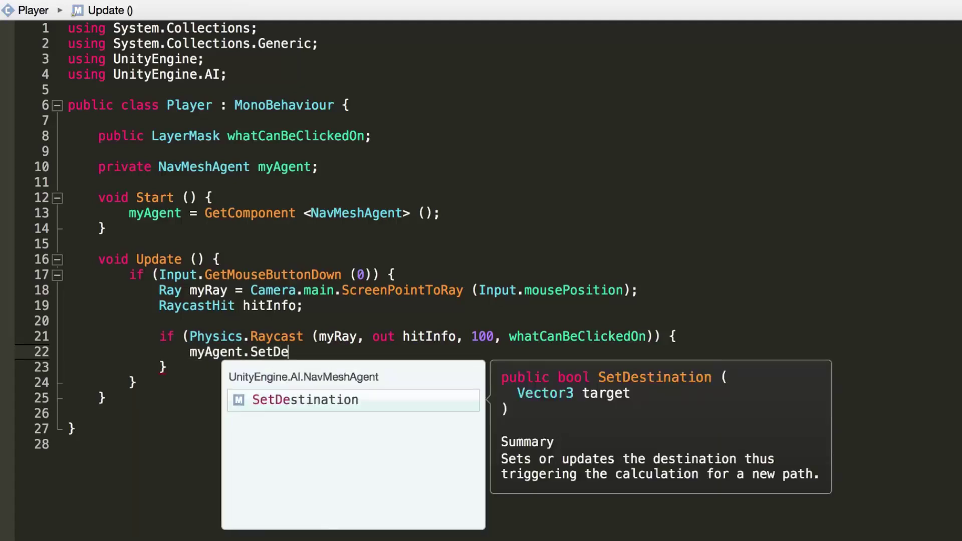
key(Return)
text(hitI);)
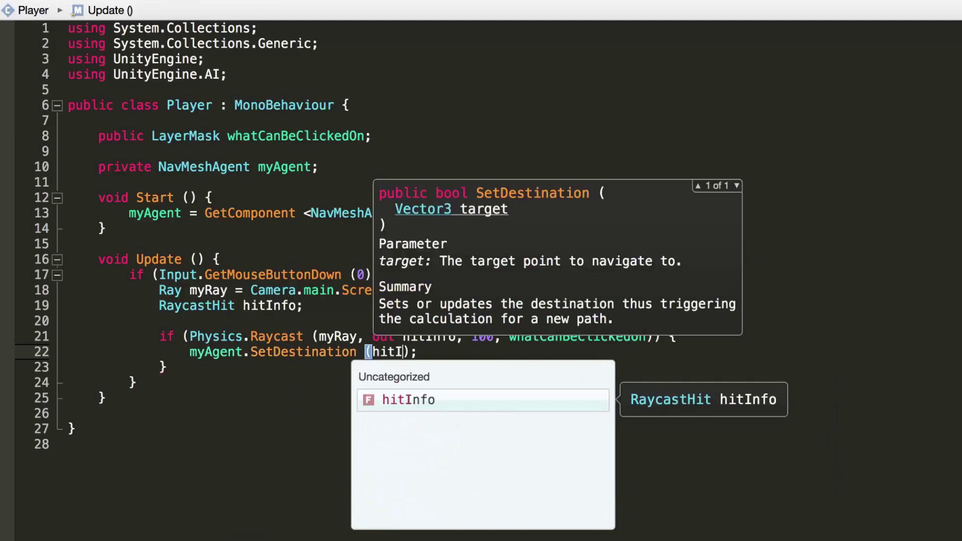
key(Return)
text(.)
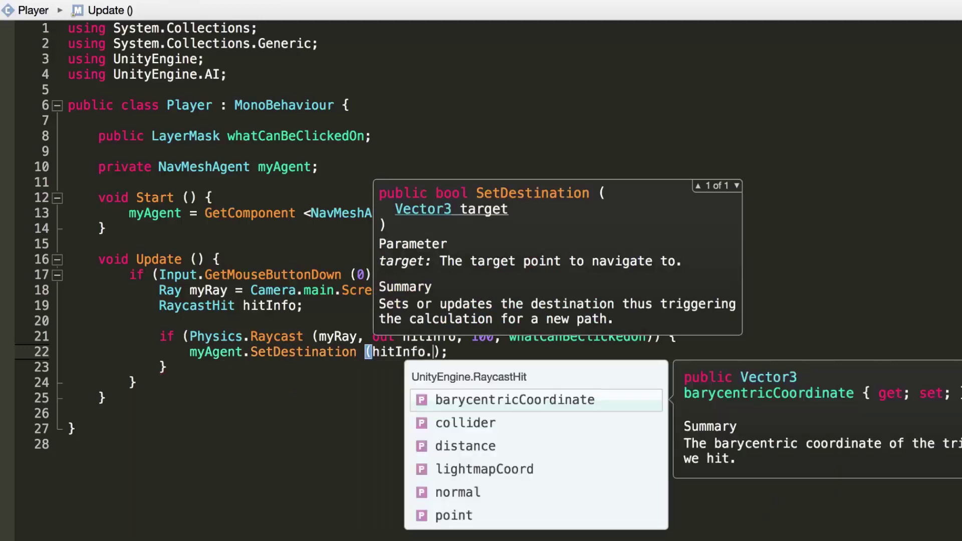
text(poi)
key(Return)
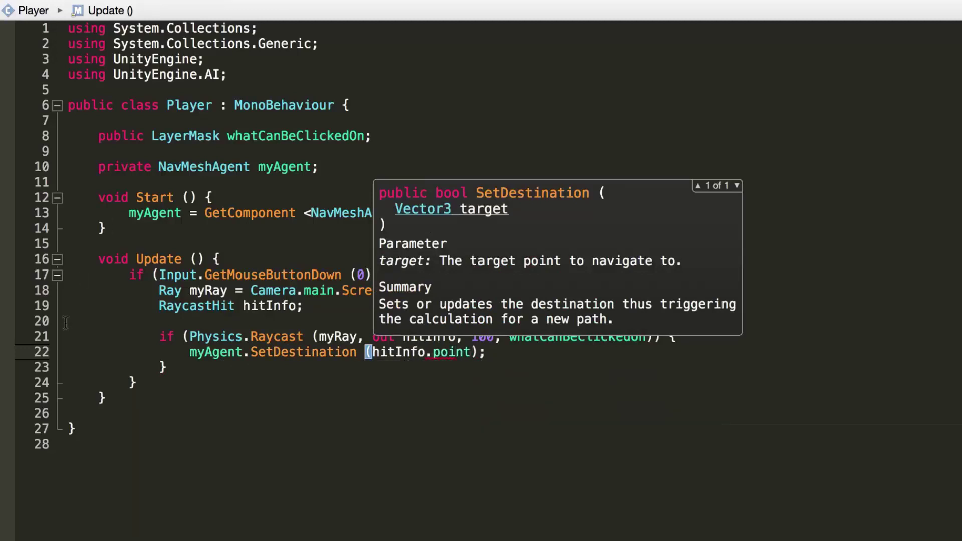
click(129, 368)
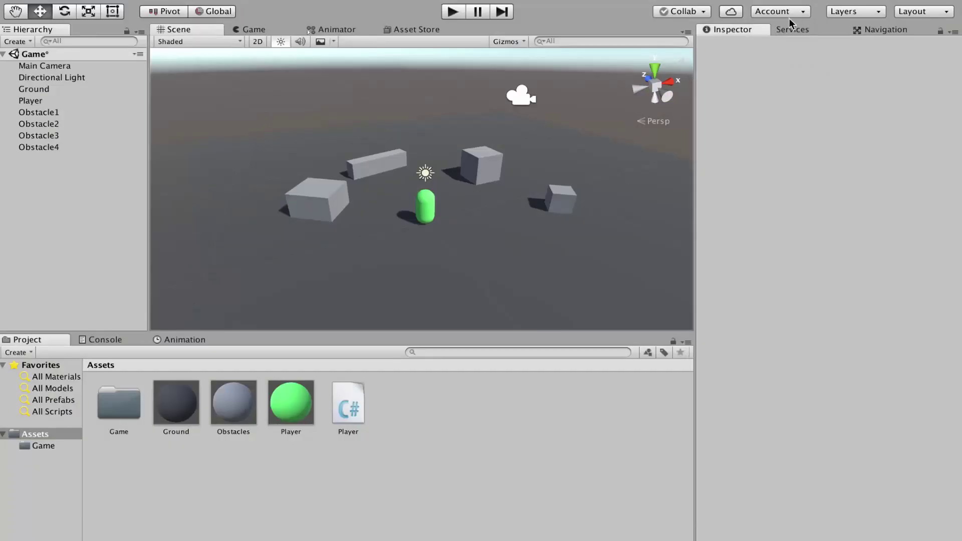
Step: Name User Layer 8 'Ground' and put the Ground object on that layer
click(841, 12)
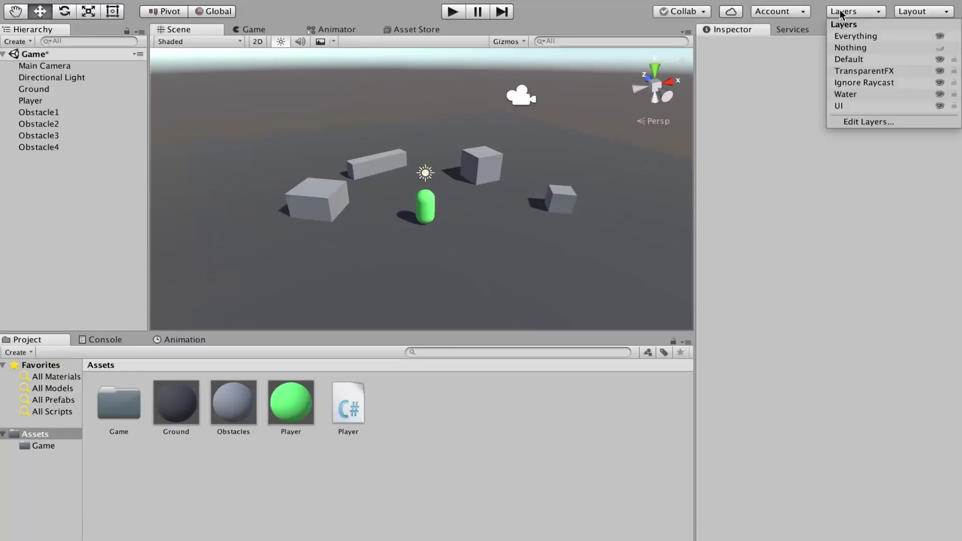
click(847, 120)
click(806, 226)
text(Ground)
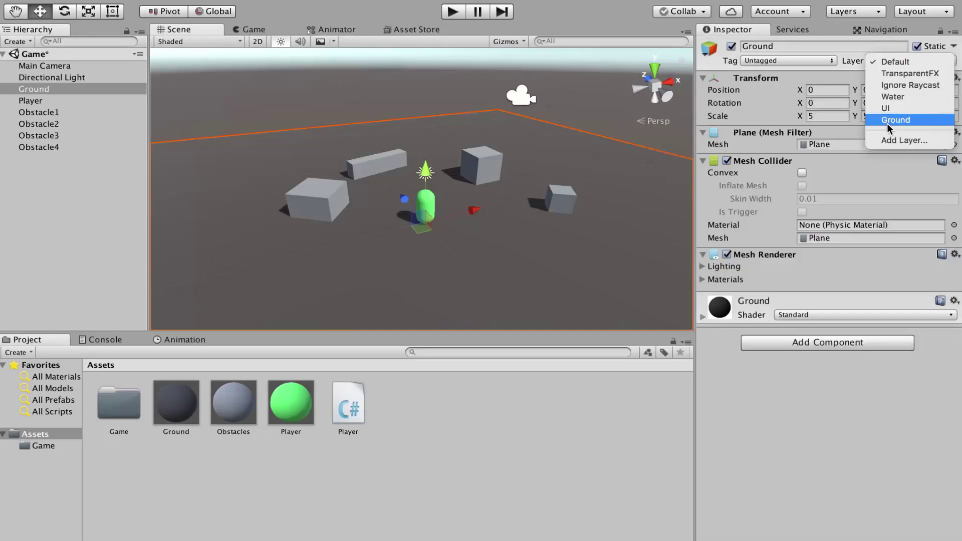
click(895, 121)
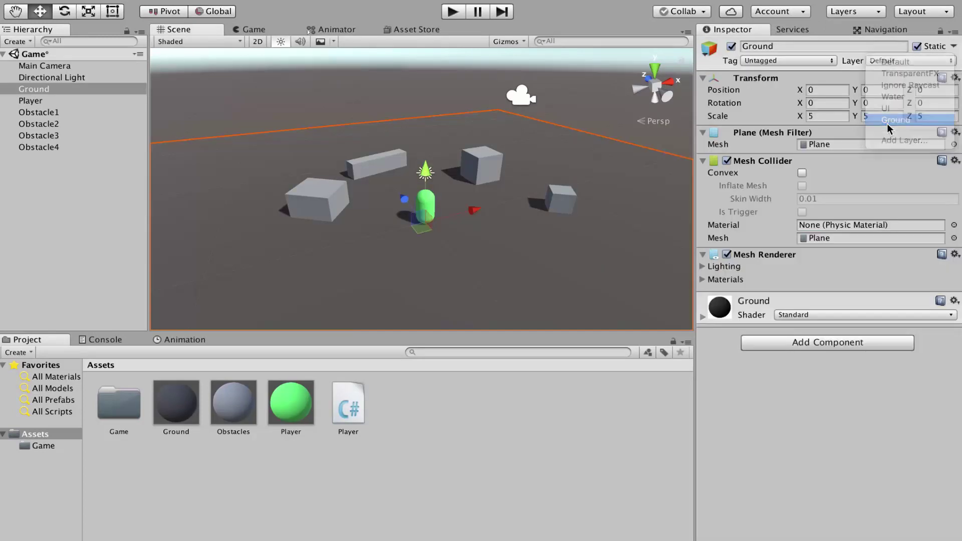
Step: Set Player's What Can Be Clicked On mask to only Ground
click(33, 100)
scroll(787, 359, down, 5)
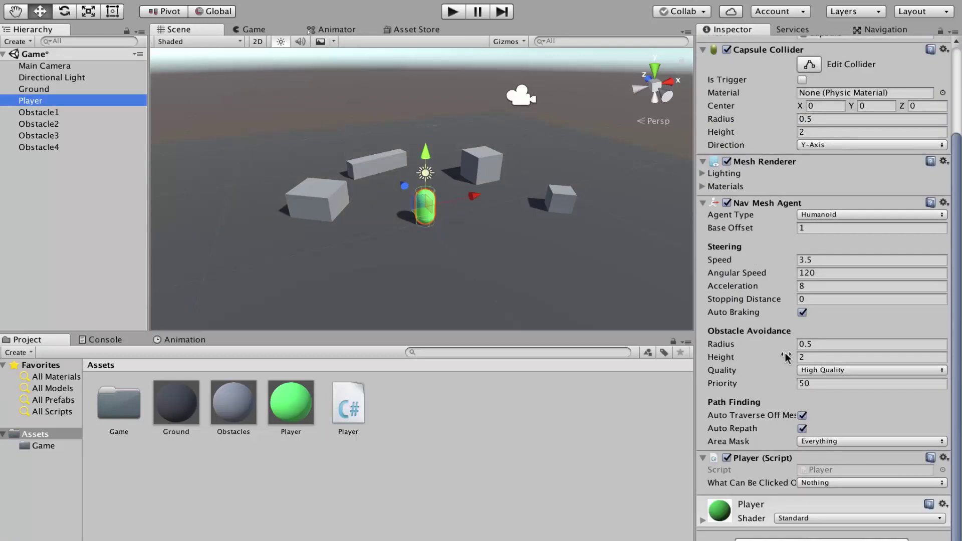
click(814, 483)
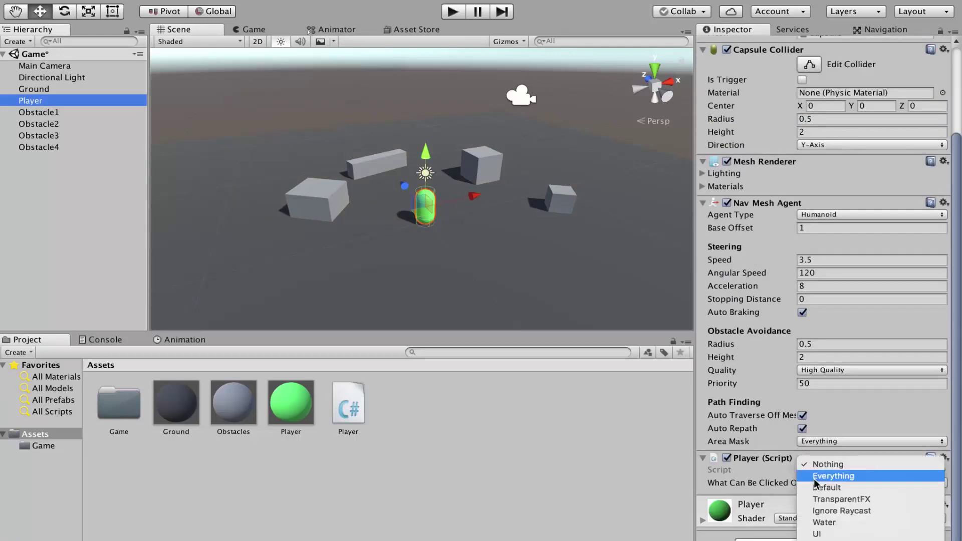
click(828, 540)
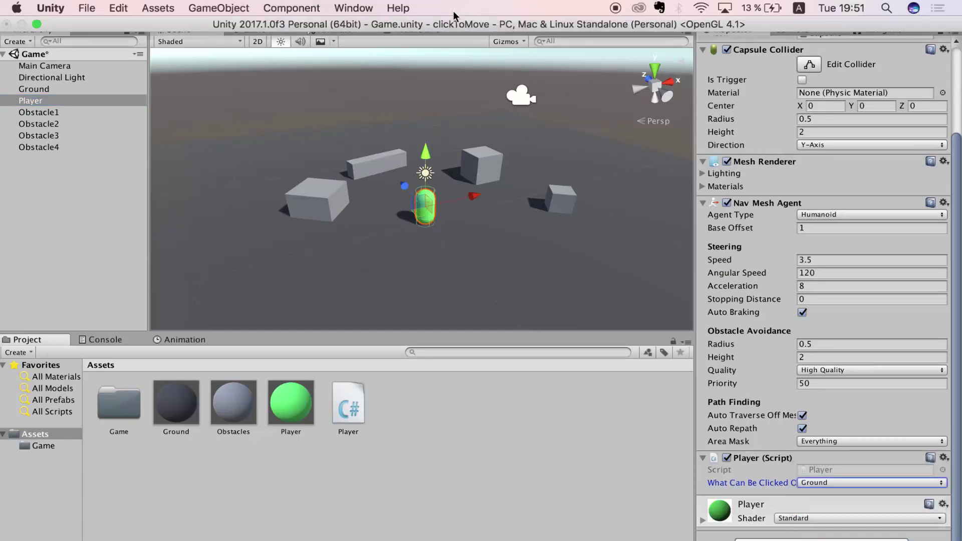
click(454, 12)
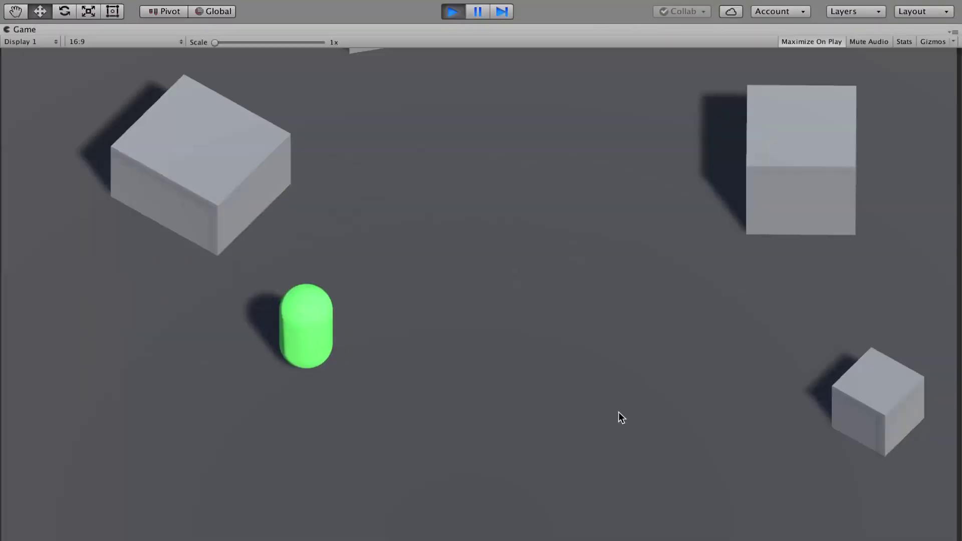
click(685, 410)
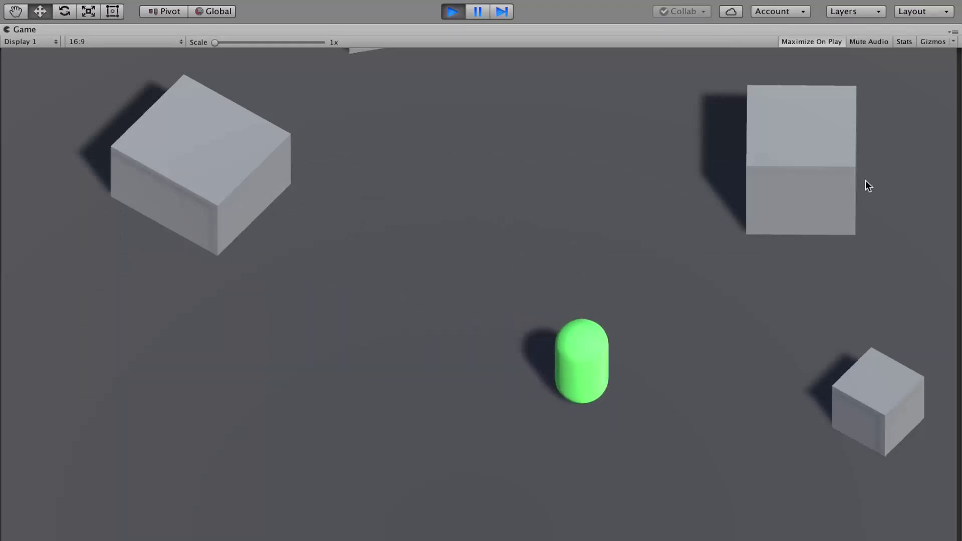
click(872, 113)
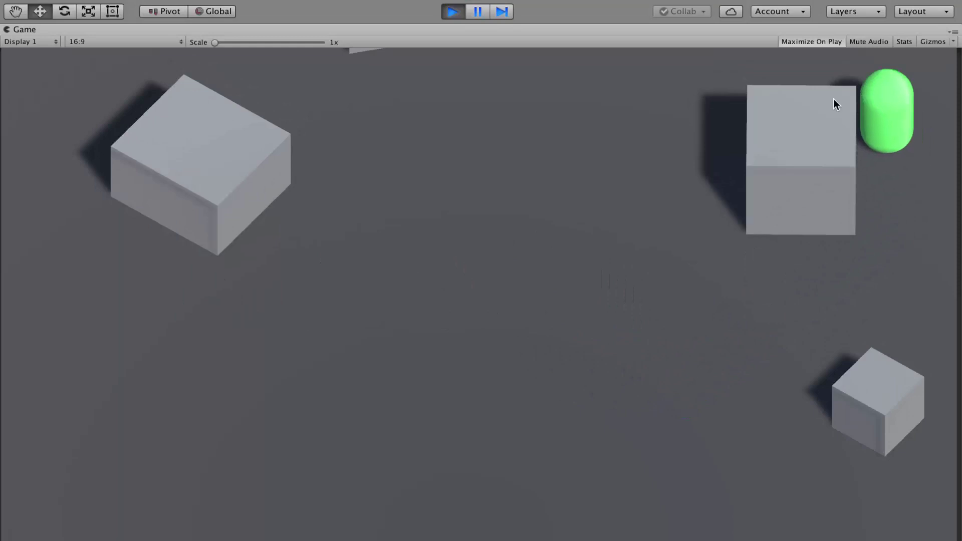
click(628, 237)
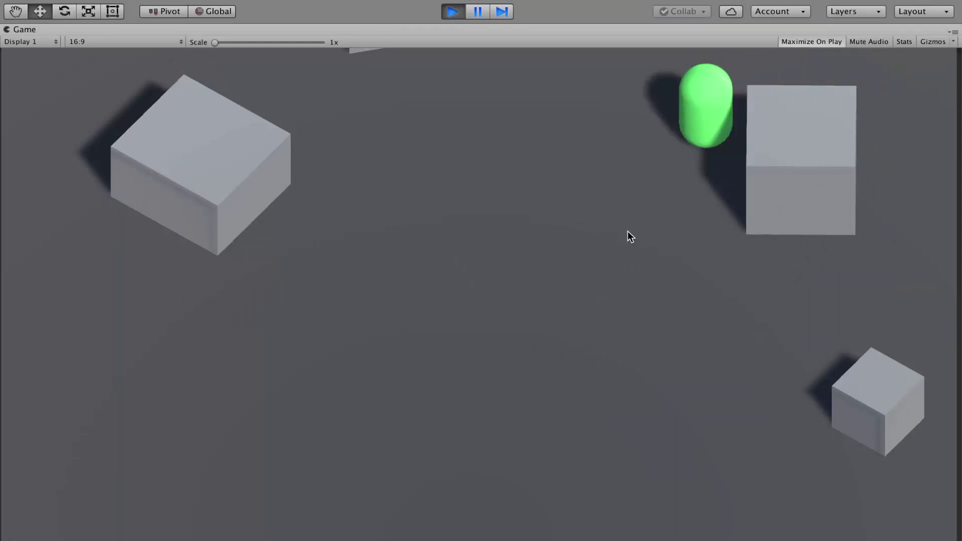
click(460, 155)
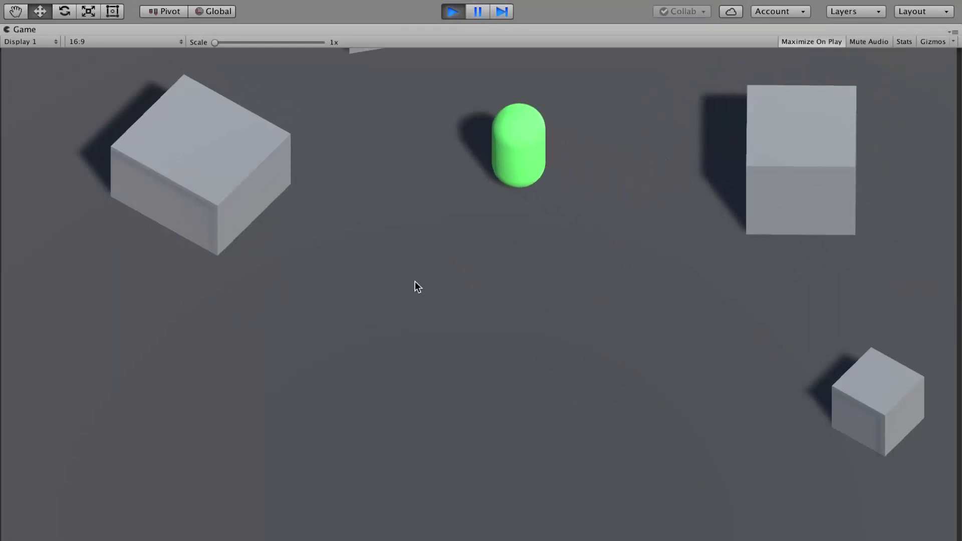
Step: Stop the game and set the Player's Nav Mesh Agent Speed to 6 and Acceleration to 10
click(455, 15)
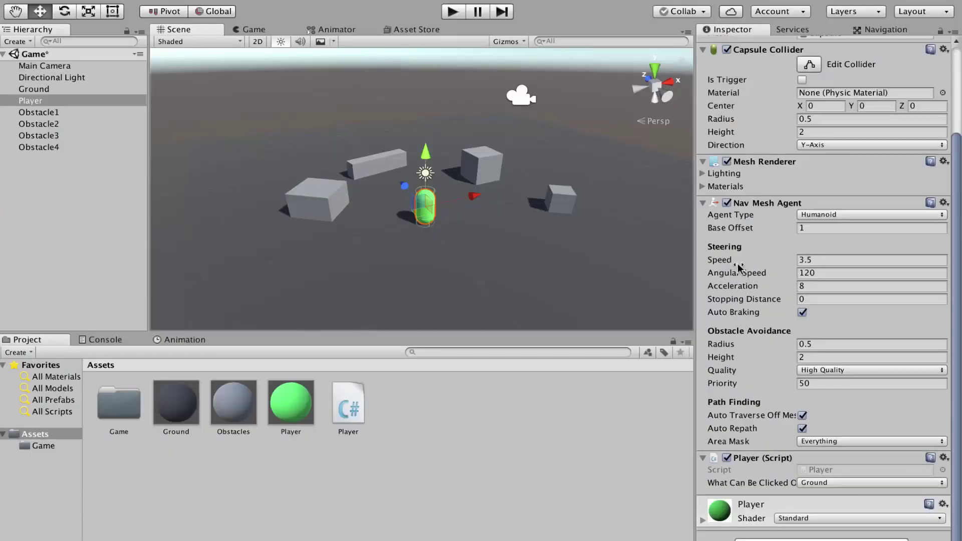
click(802, 260)
text(6)
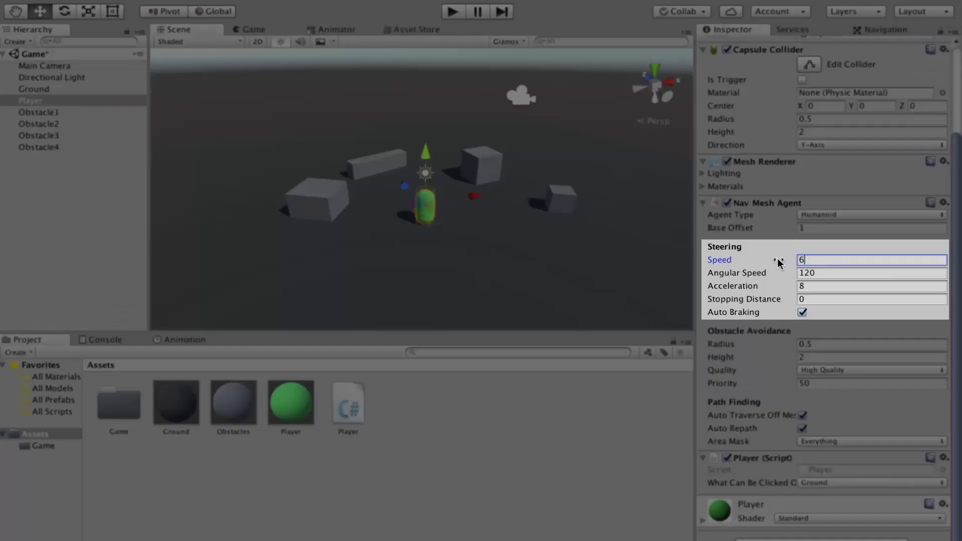
click(810, 288)
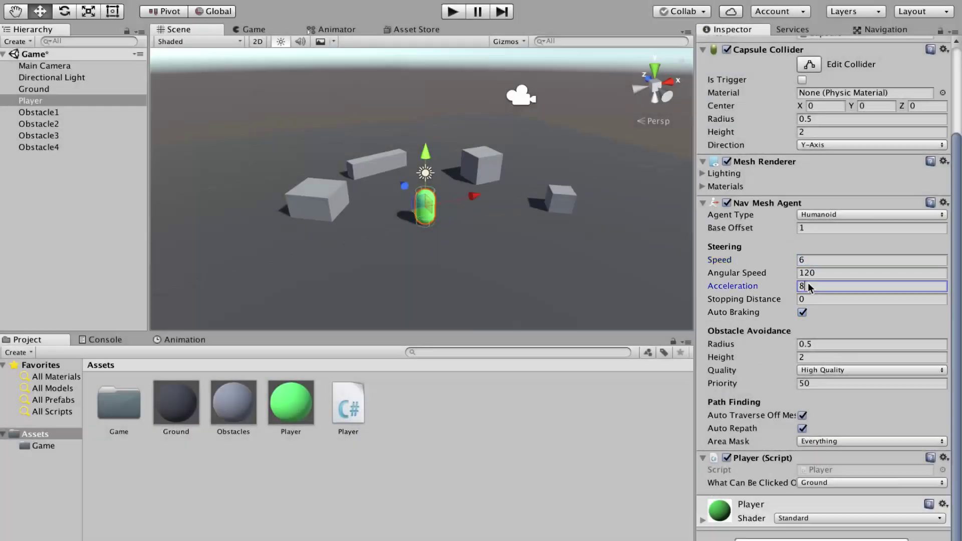
drag(810, 288, 789, 285)
Step: Run Play mode again and click the ground to send the faster capsule there
key(ctrl+p)
click(494, 190)
click(900, 178)
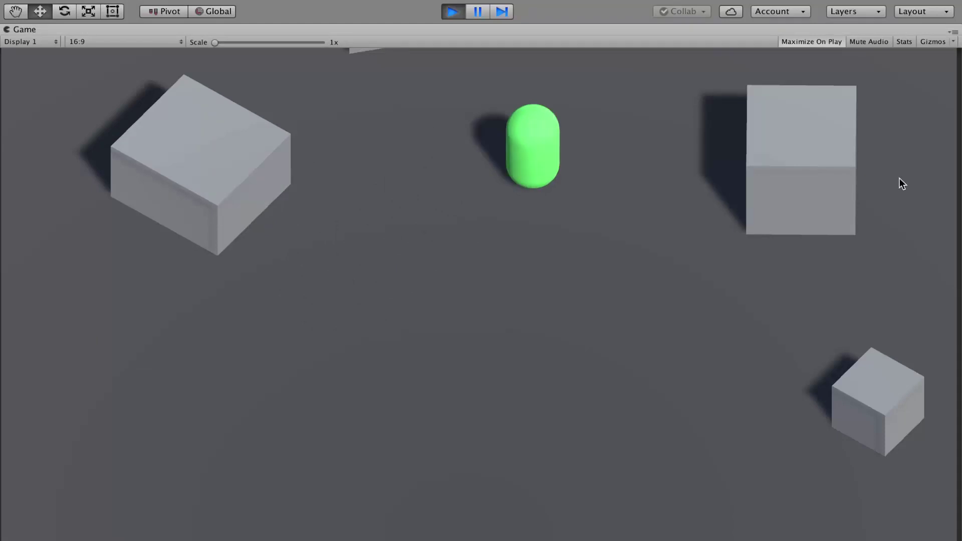